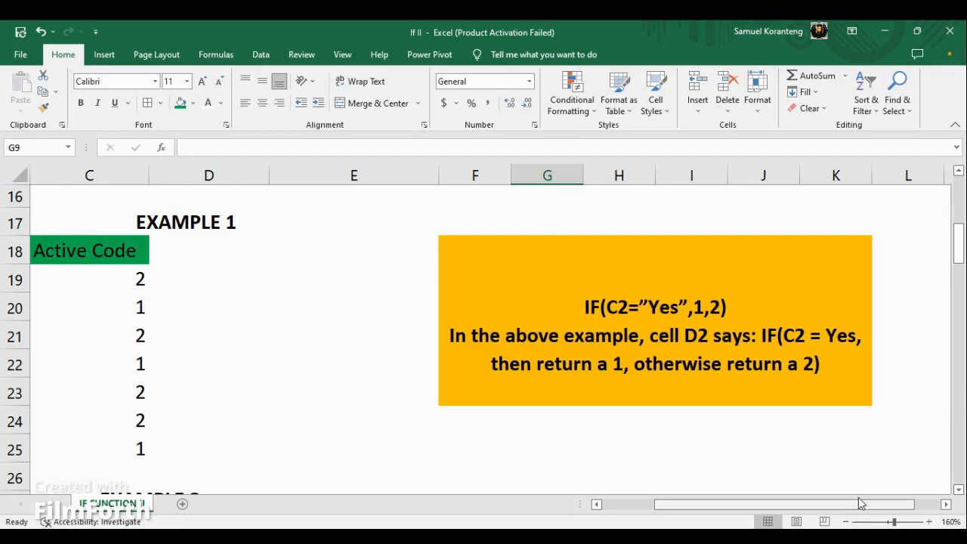
# Enter "II" as a new column header in cell D18 beside Active Code in the Example 1 table.
pyautogui.hscroll(-1, 853, 504)
pyautogui.hscroll(-1, 851, 506)
pyautogui.click(352, 249)
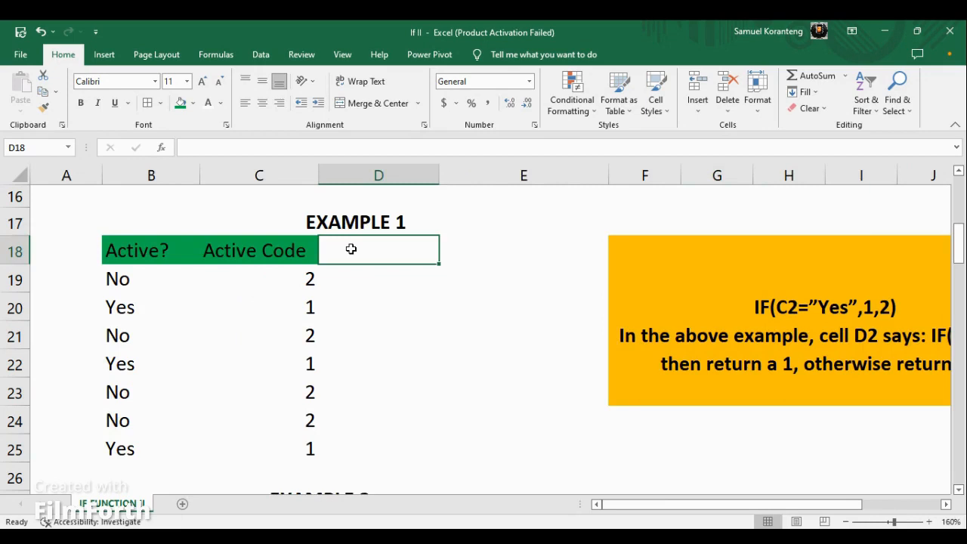
pyautogui.write('ll')
pyautogui.press('Return')
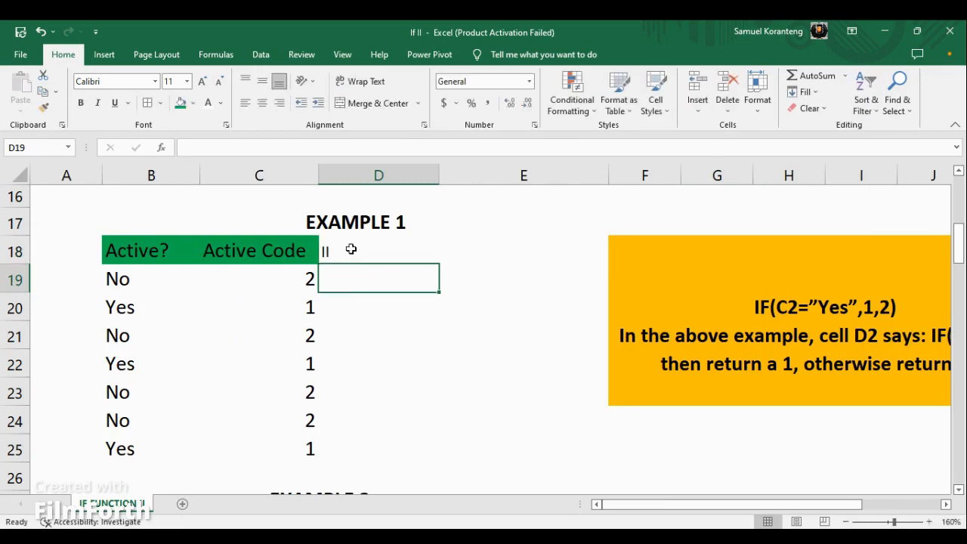
# Fill header cell D18 with a dark green theme shade, distinct from the green of the neighbouring headers.
pyautogui.click(351, 249)
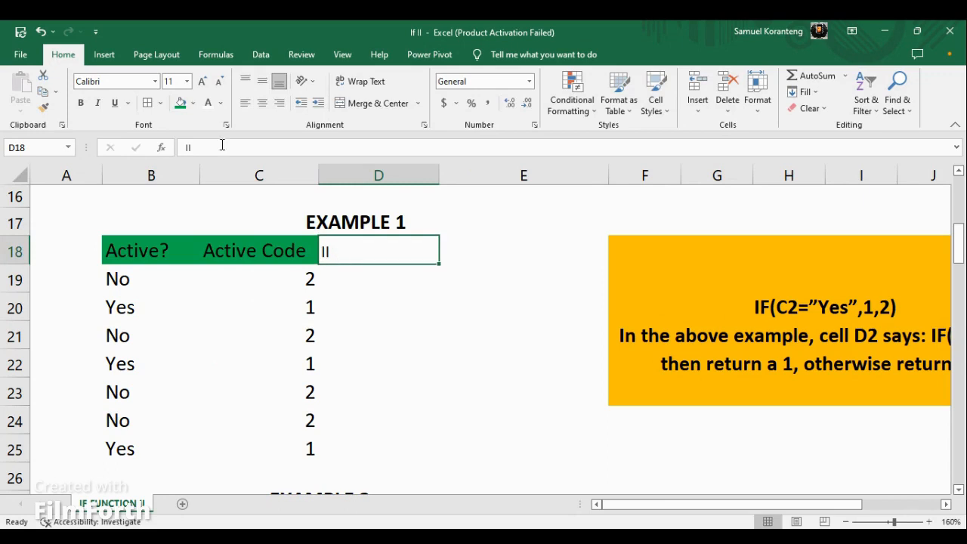
pyautogui.click(180, 103)
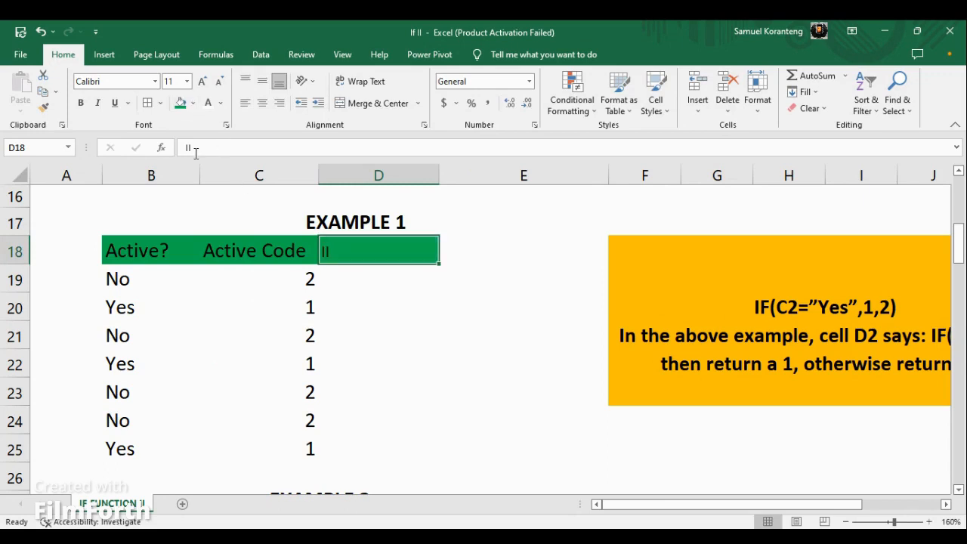
pyautogui.click(192, 102)
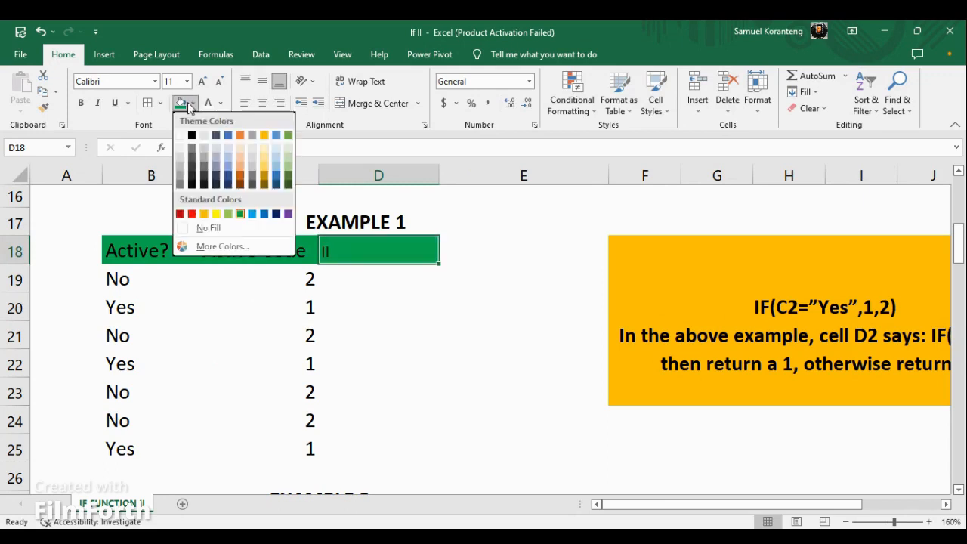
pyautogui.click(288, 182)
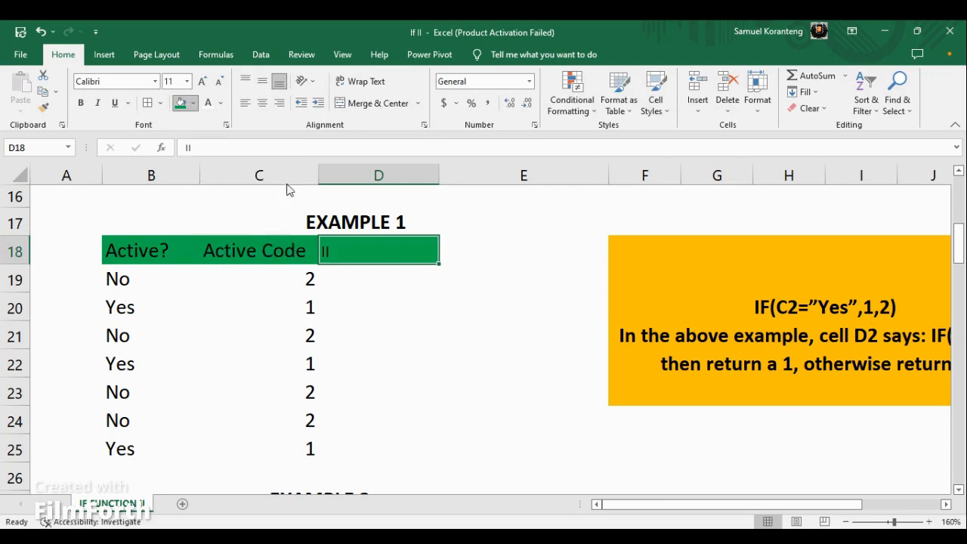
pyautogui.press('Return')
# Enter the formula =IF(B19="No",2,1) in cell D19, using the first Active? answer as the tested cell.
pyautogui.click(306, 273)
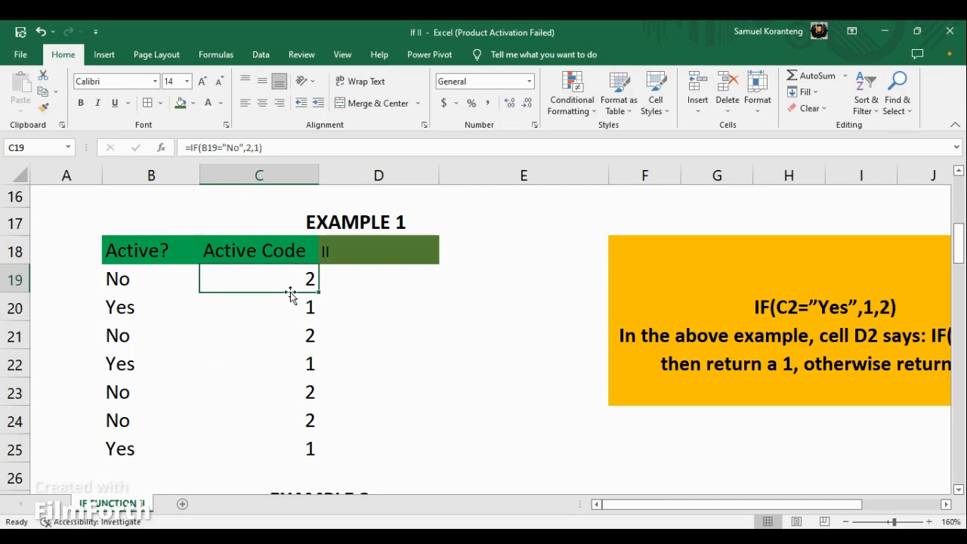
pyautogui.click(118, 281)
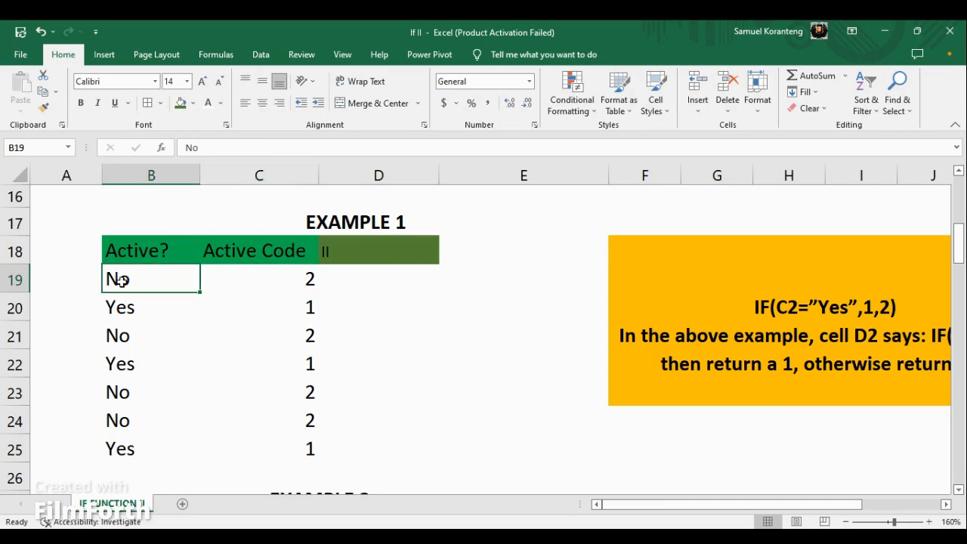
pyautogui.click(352, 279)
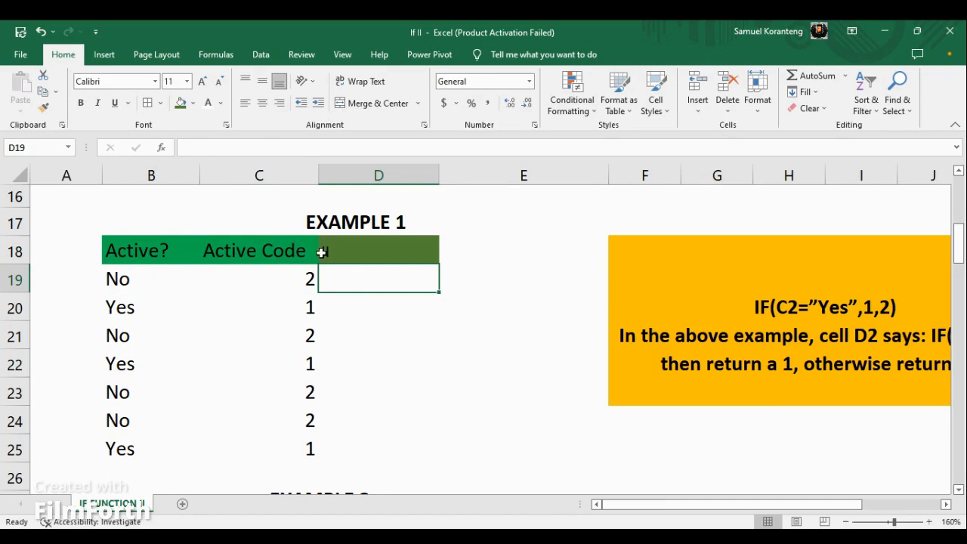
pyautogui.write('=')
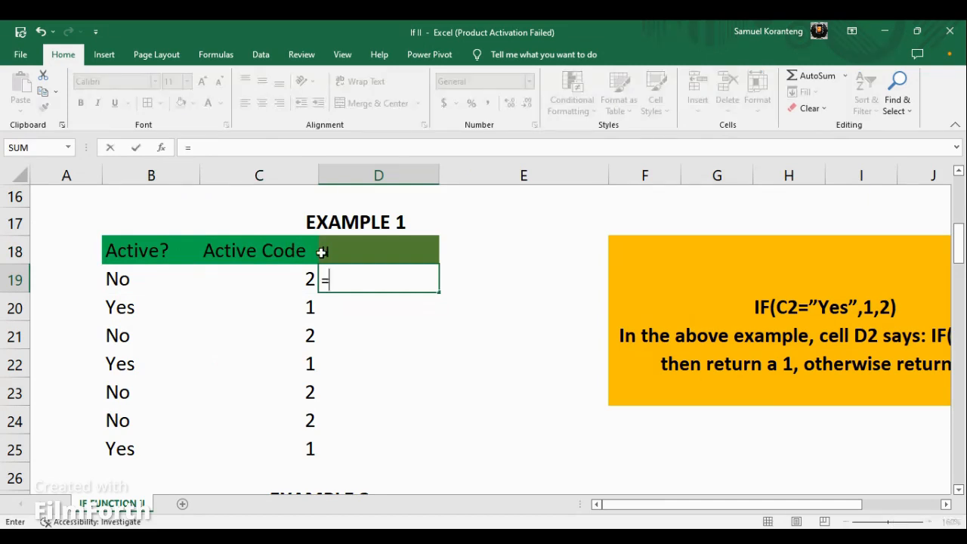
pyautogui.write('if')
pyautogui.press('Tab')
pyautogui.click(136, 280)
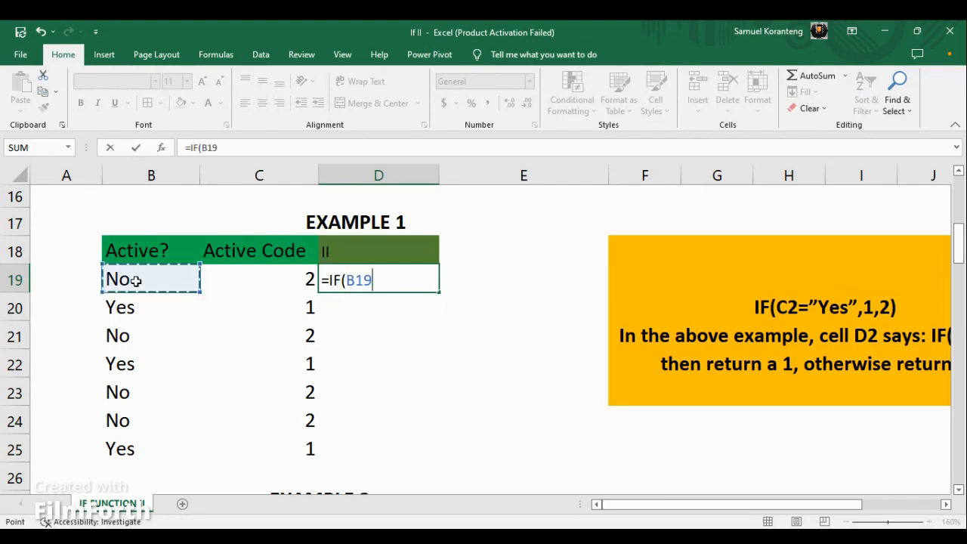
pyautogui.write('=')
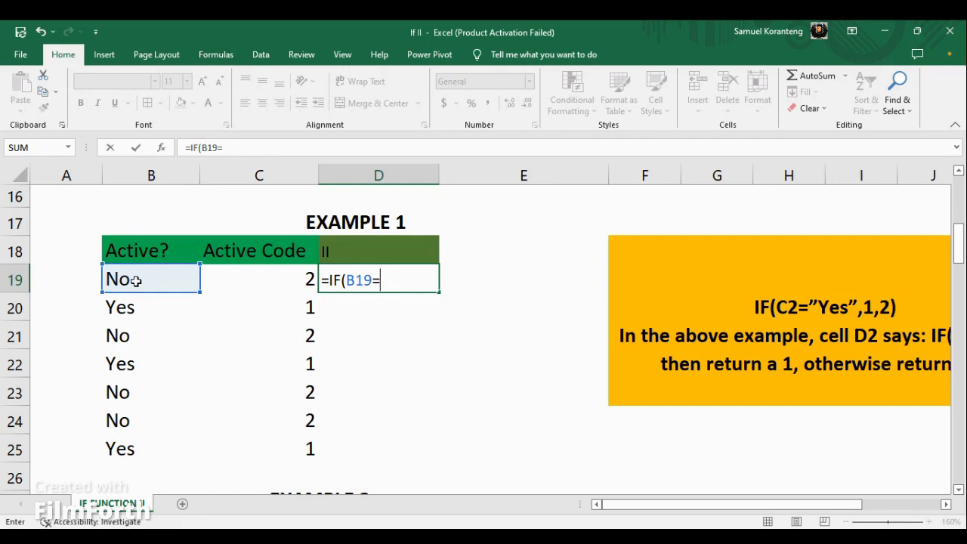
pyautogui.write('}')
pyautogui.press('BackSpace')
pyautogui.write('"No",2,1')
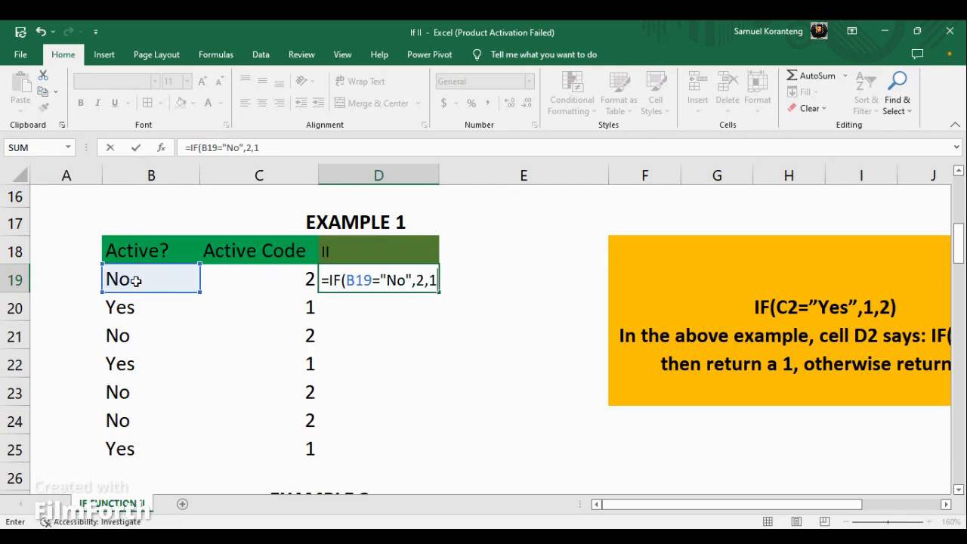
pyautogui.write(')')
pyautogui.press('Return')
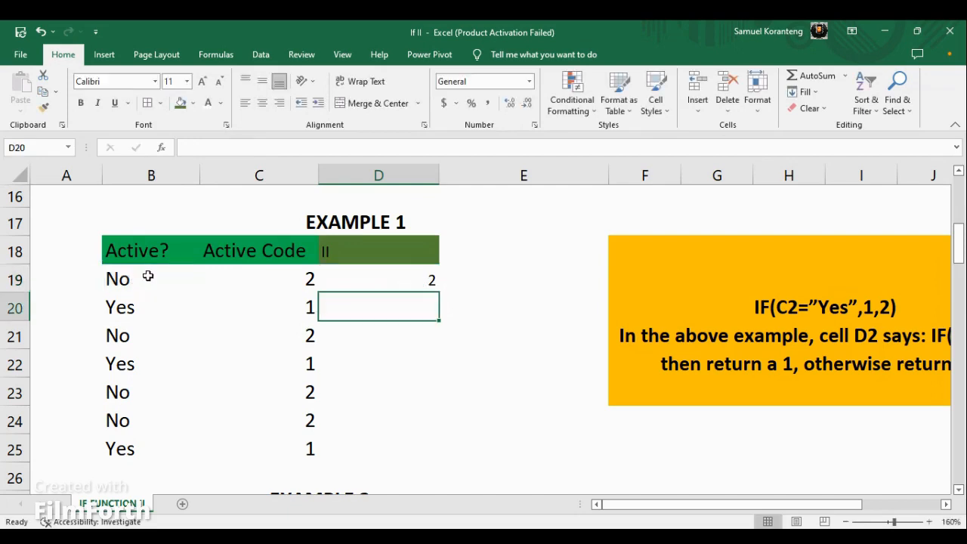
# Copy the IF formula from D19 down through D25 and enlarge the font of D19:D25 to 14.
pyautogui.click(410, 281)
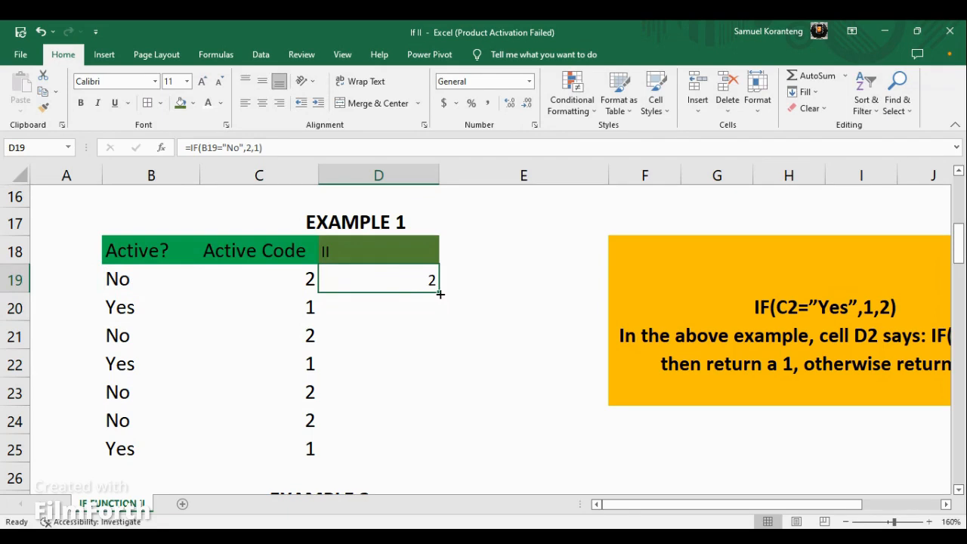
pyautogui.moveTo(439, 294); pyautogui.dragTo(446, 460)
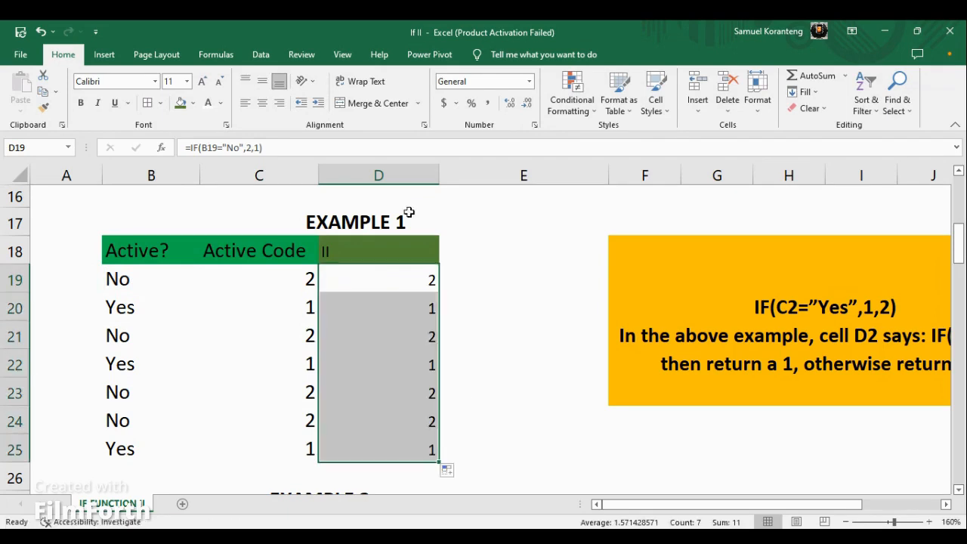
pyautogui.click(202, 84)
pyautogui.click(202, 85)
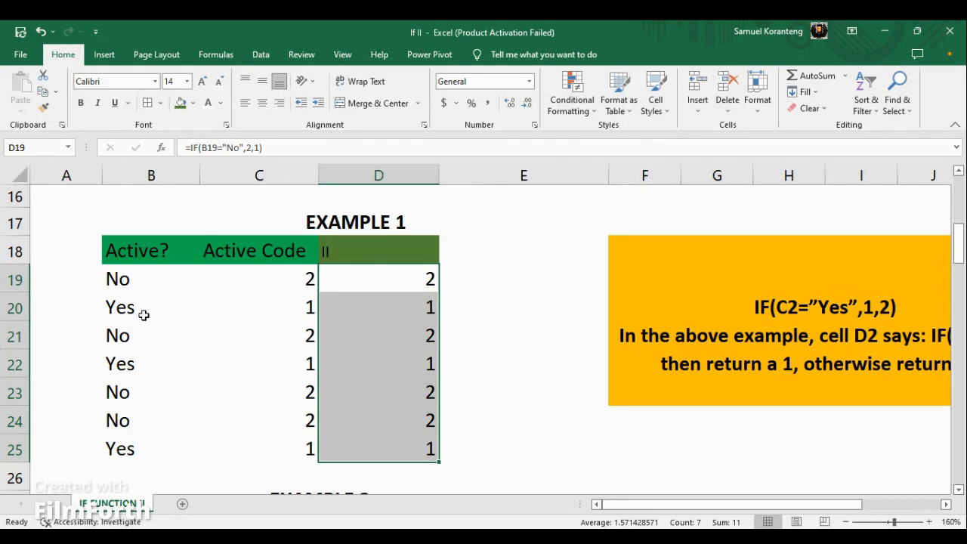
# Change the Active? answer in cell B21 to "Maybe" to test how the IF formulas handle another value.
pyautogui.click(121, 310)
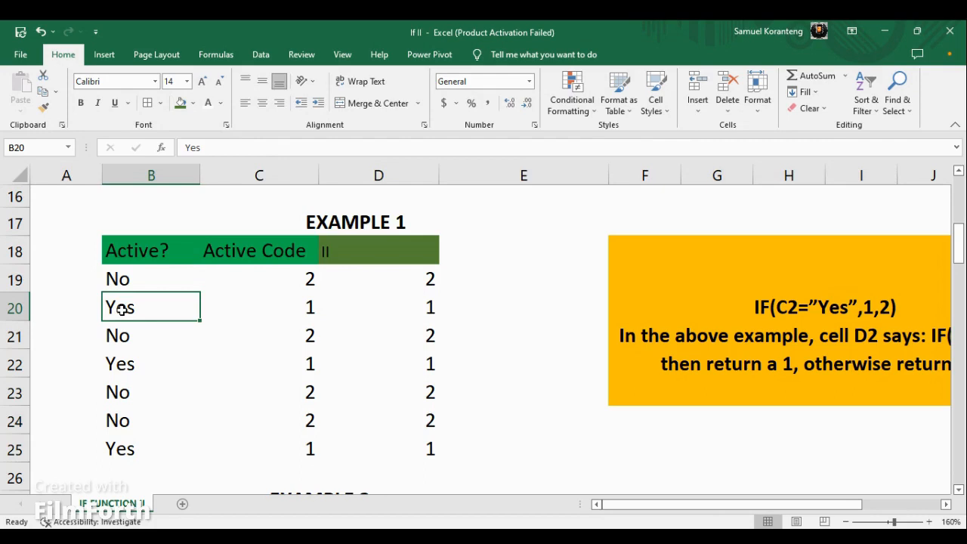
pyautogui.click(121, 334)
pyautogui.write('Maybe')
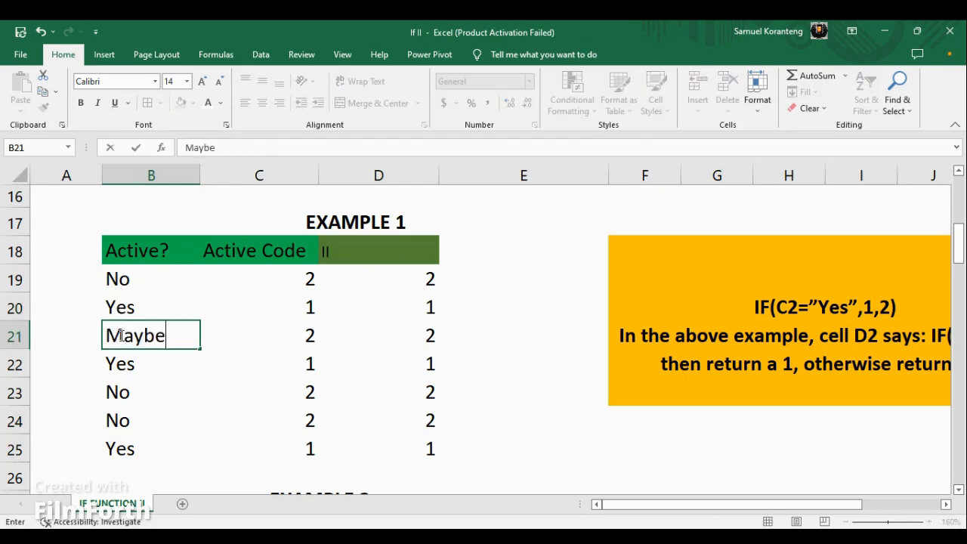
pyautogui.press('Return')
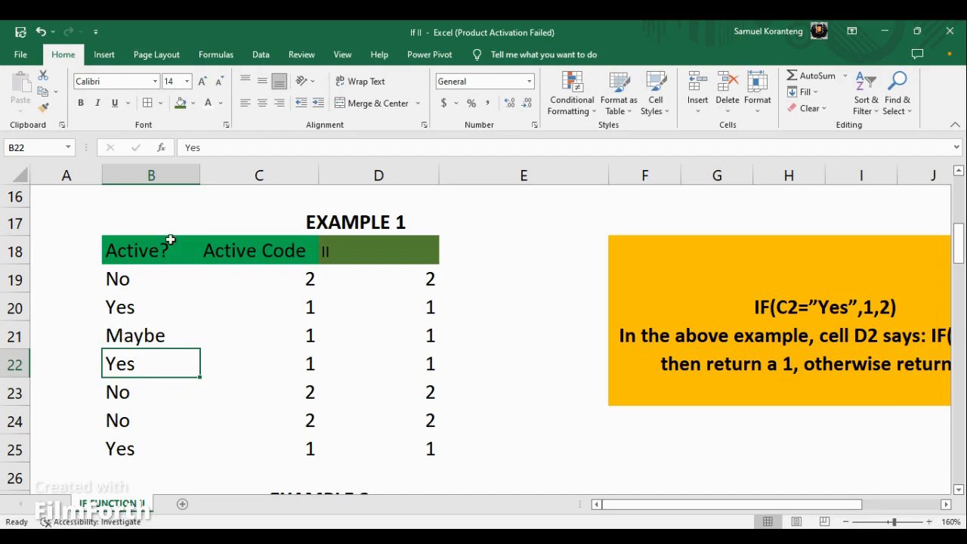
# Compare the Active? answers with both code columns across the Example 1 rows, including the "Maybe" row.
pyautogui.click(124, 281)
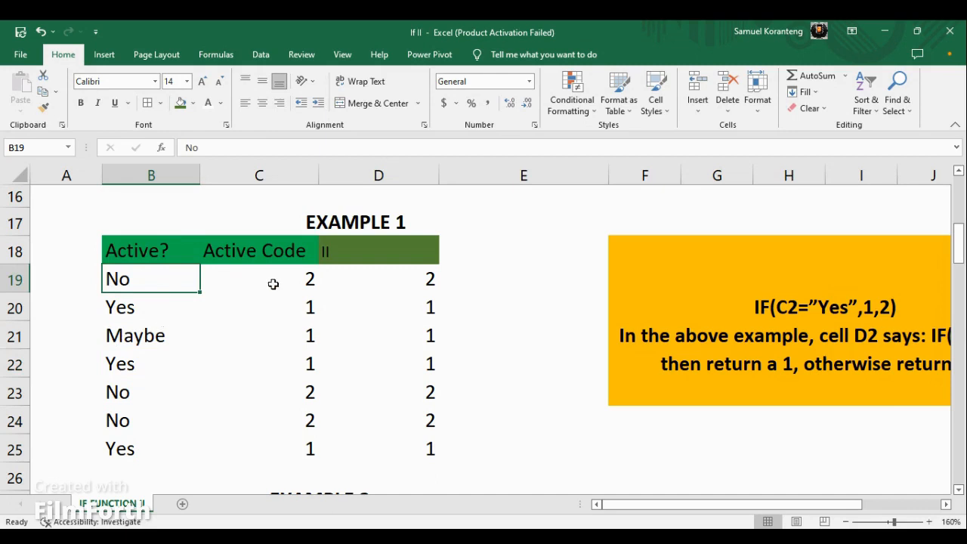
pyautogui.moveTo(123, 310); pyautogui.dragTo(391, 317)
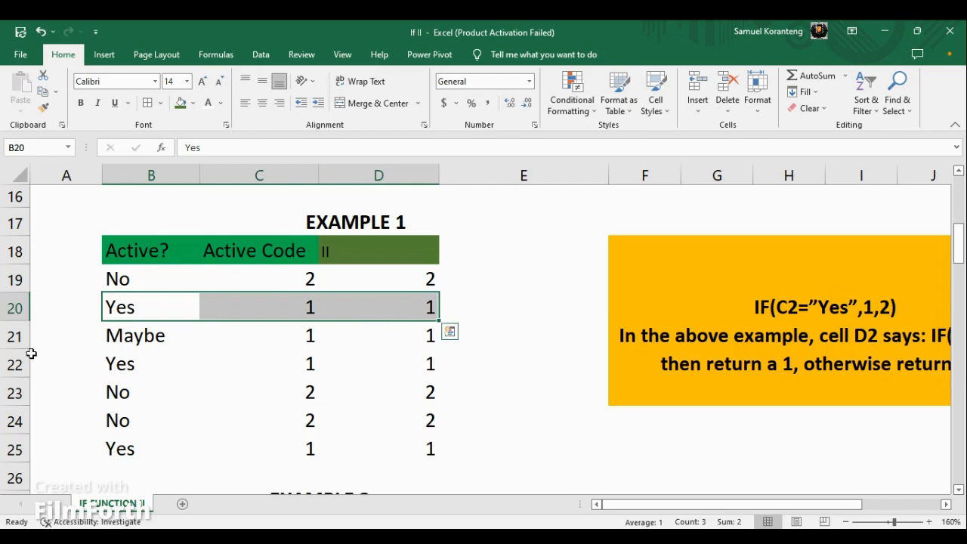
pyautogui.moveTo(70, 340); pyautogui.dragTo(394, 344)
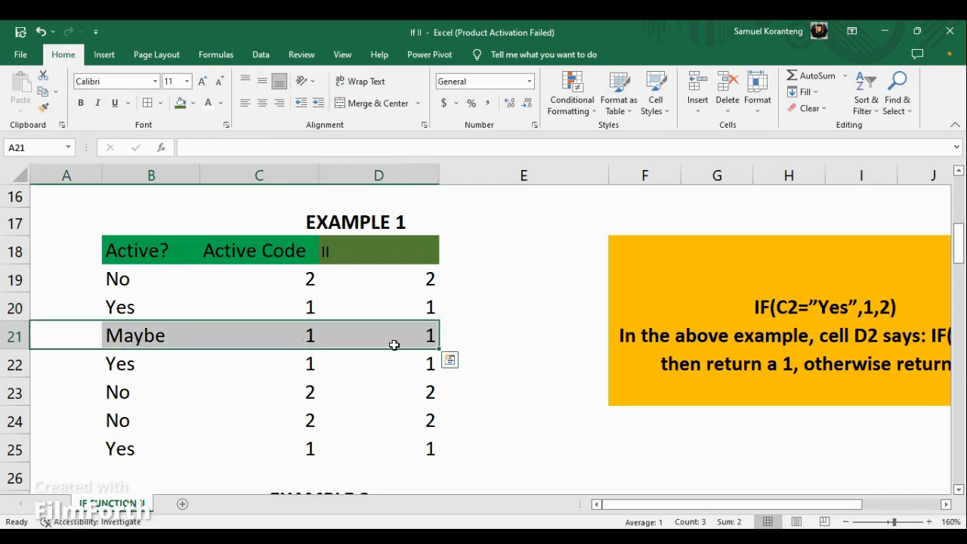
pyautogui.moveTo(123, 371); pyautogui.dragTo(384, 366)
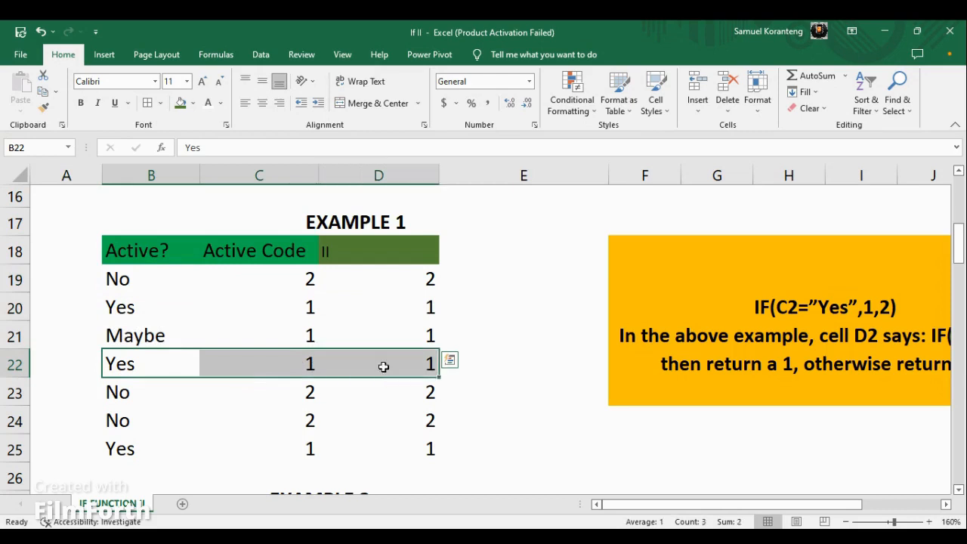
pyautogui.moveTo(72, 449); pyautogui.dragTo(363, 449)
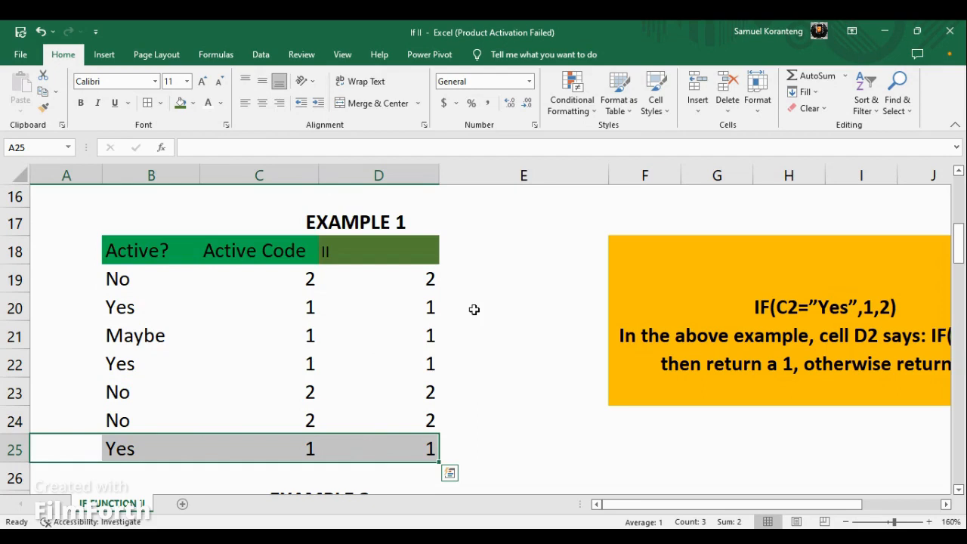
# Set the Active? value in cell B32 of the Example 2 table to 2.
pyautogui.scroll(-1, 474, 309)
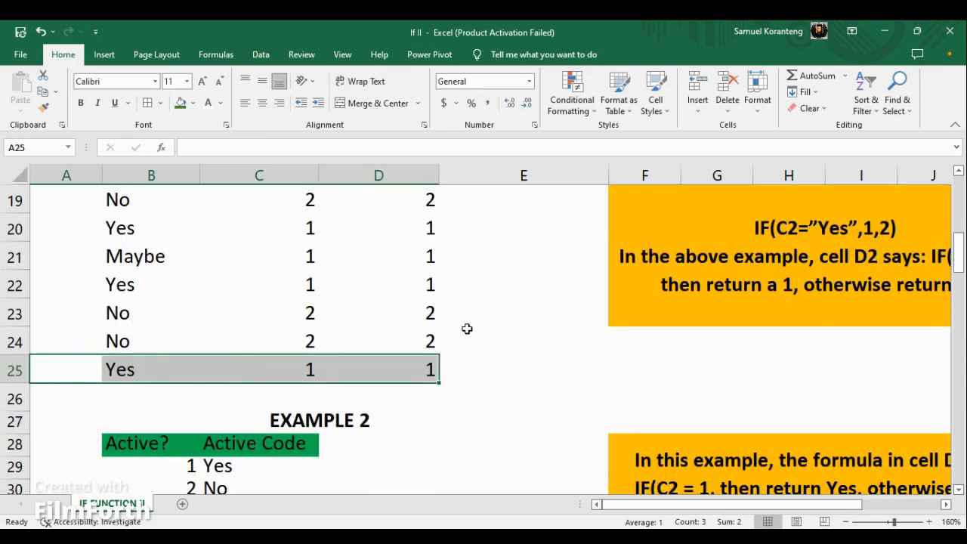
pyautogui.scroll(-2, 467, 329)
pyautogui.scroll(1, 389, 336)
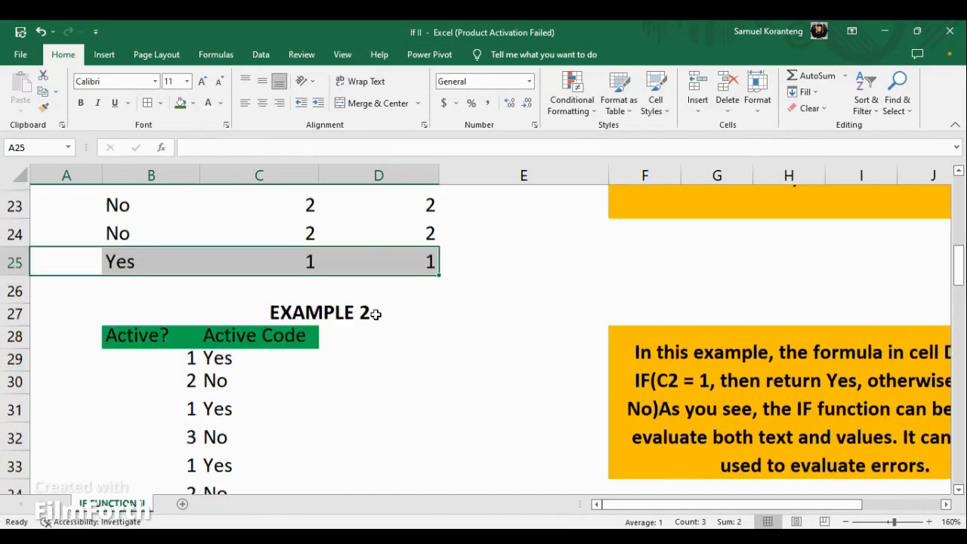
pyautogui.scroll(1, 345, 345)
pyautogui.scroll(-1, 345, 360)
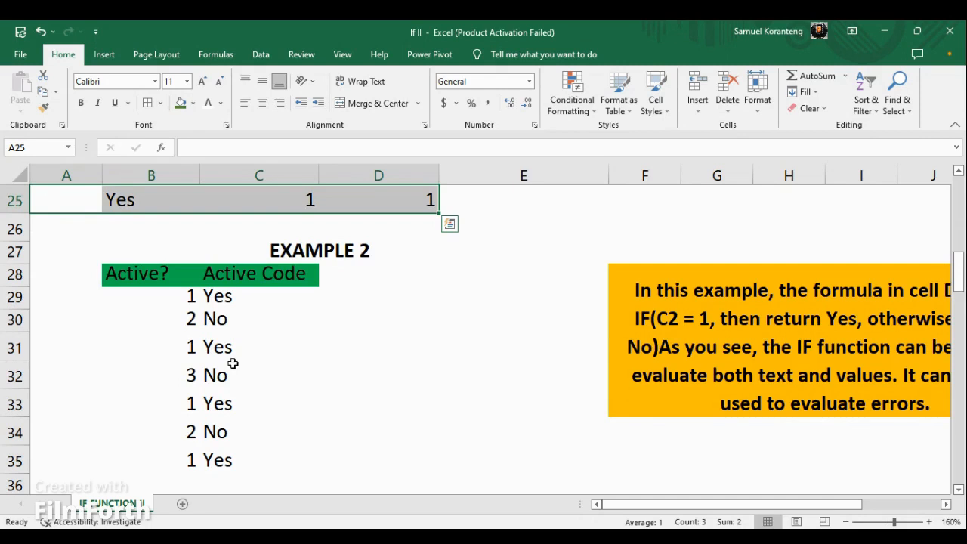
pyautogui.click(191, 376)
pyautogui.write('2')
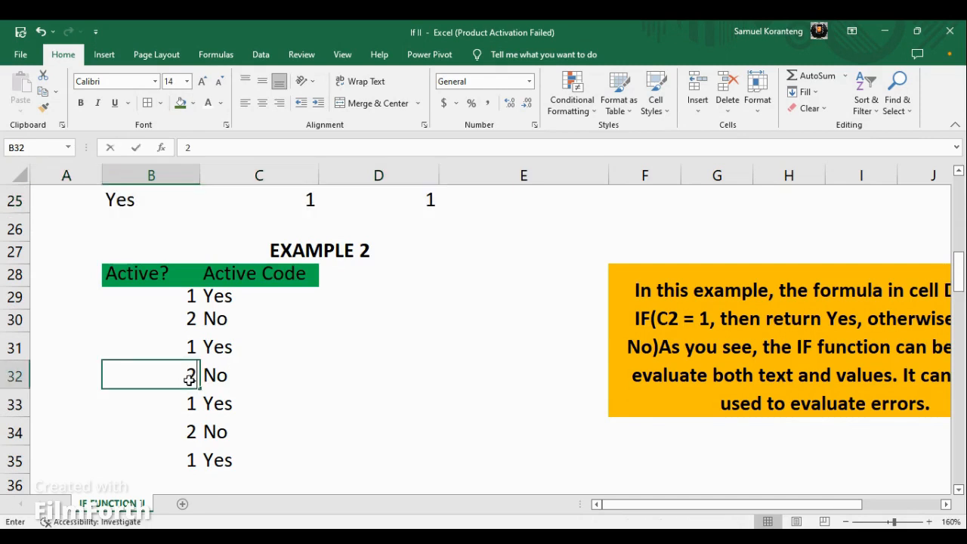
pyautogui.click(278, 355)
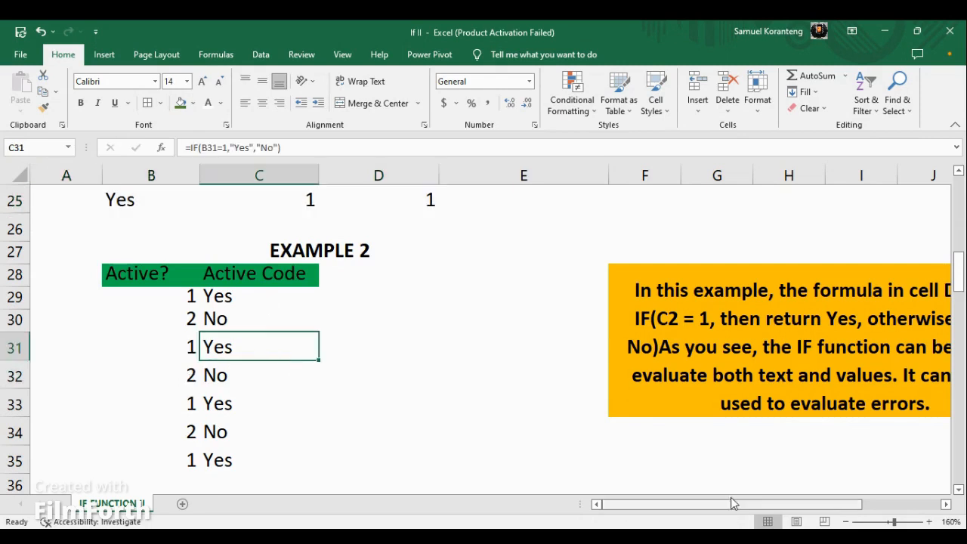
# Read the Example 2 explanation, then add the header "II" in cell D28 and fill it dark green.
pyautogui.moveTo(732, 501); pyautogui.dragTo(812, 500)
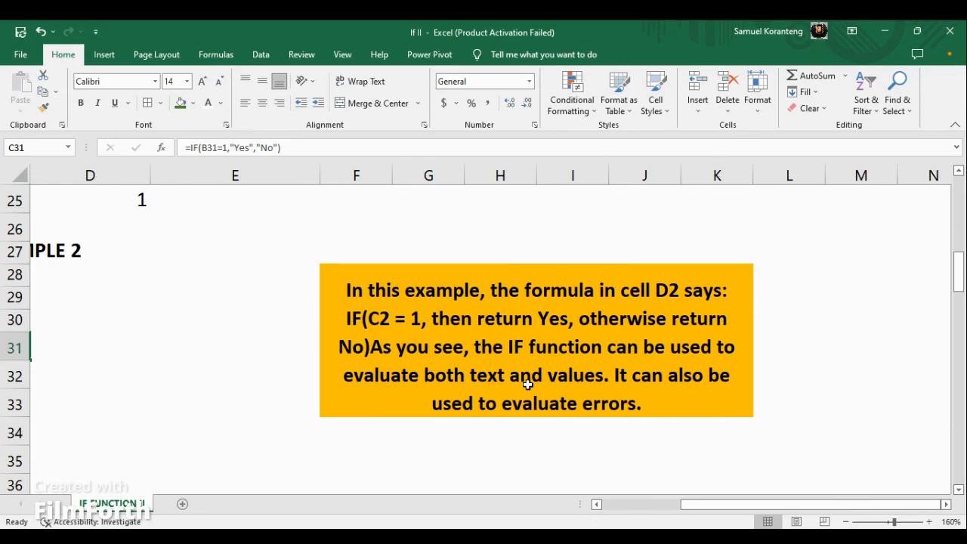
pyautogui.moveTo(741, 508); pyautogui.dragTo(662, 507)
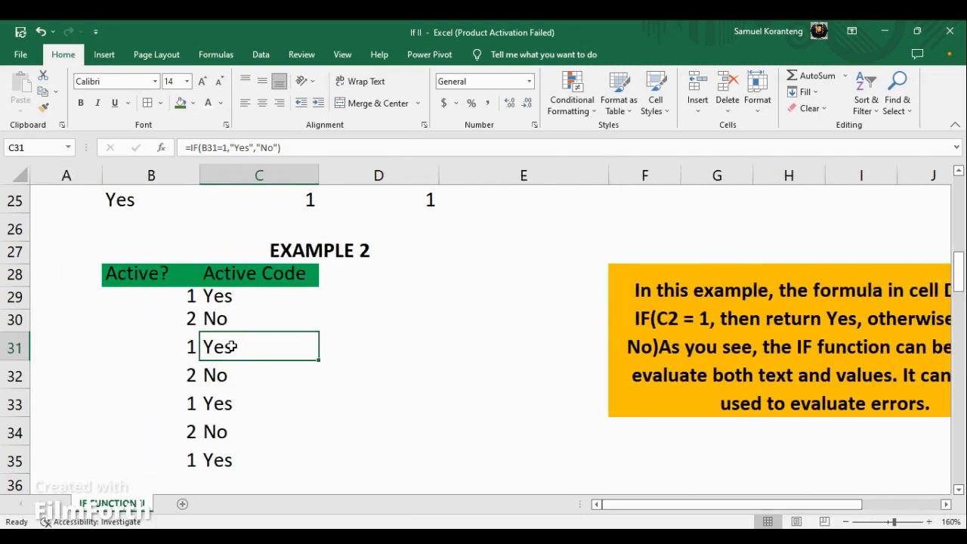
pyautogui.click(352, 278)
pyautogui.write('II')
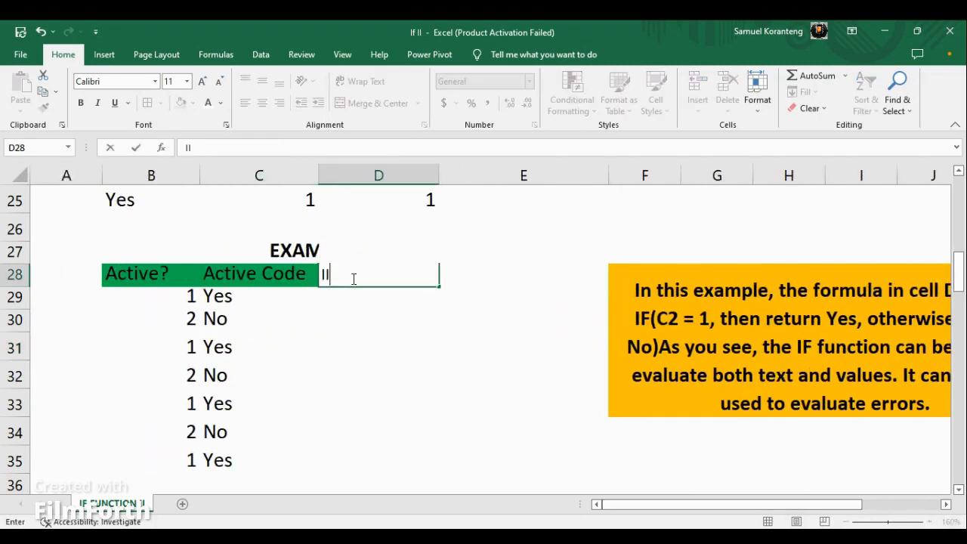
pyautogui.click(361, 316)
pyautogui.click(357, 273)
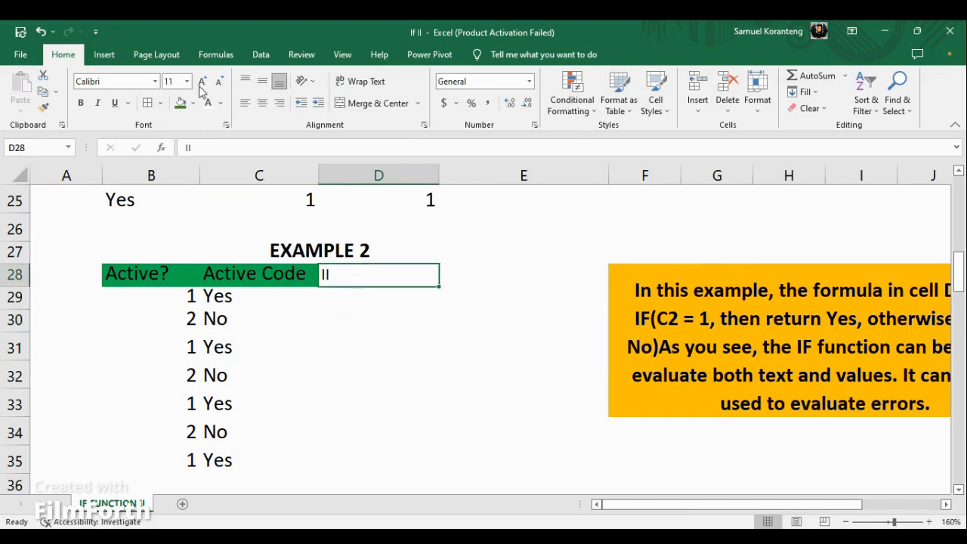
pyautogui.click(181, 103)
pyautogui.click(360, 299)
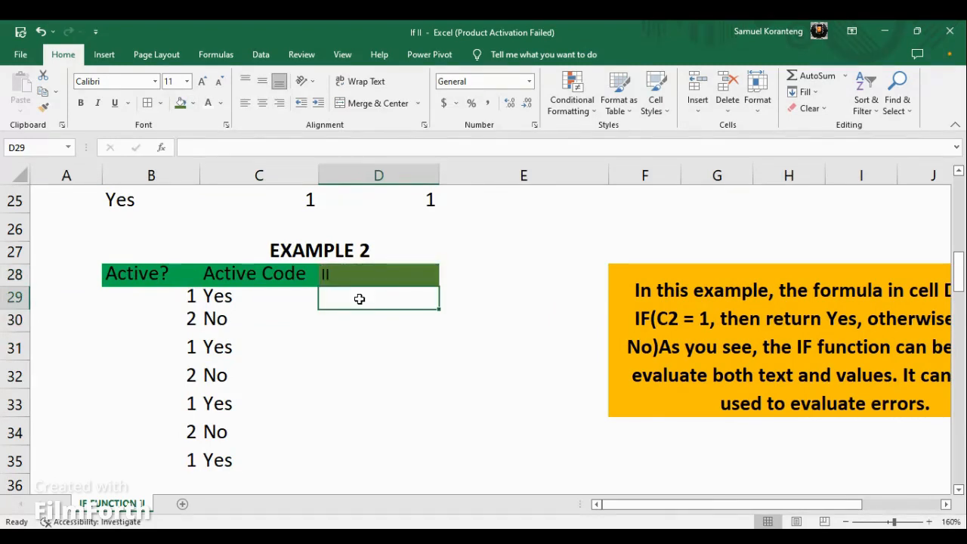
# Enter the formula =IF(B29=1,"Yes","No") in cell D29 of the Example 2 table.
pyautogui.write('=')
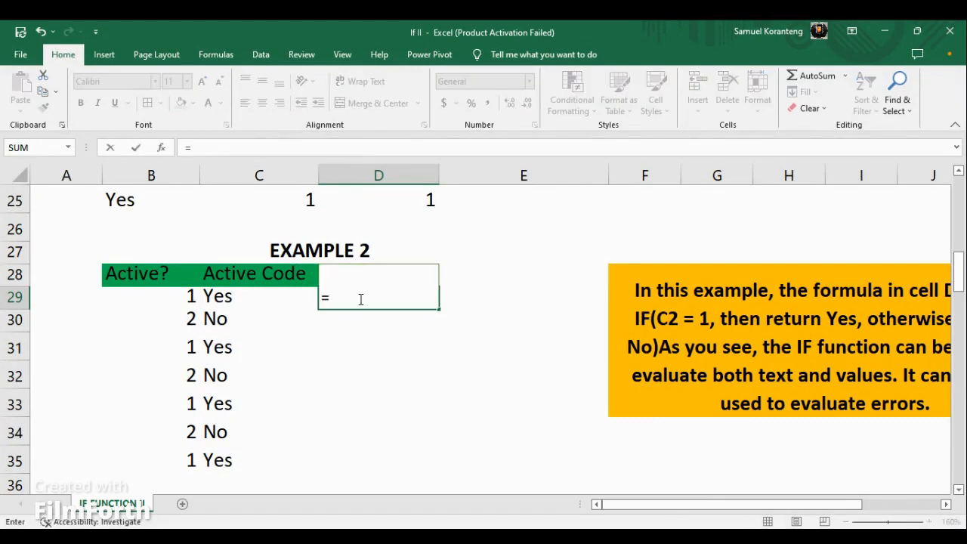
pyautogui.write('if')
pyautogui.click(192, 297)
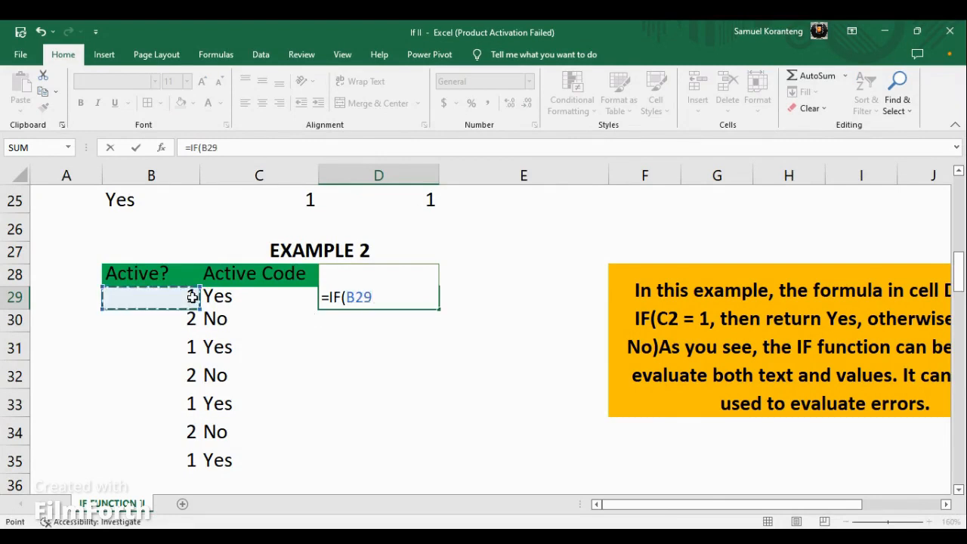
pyautogui.write('=1')
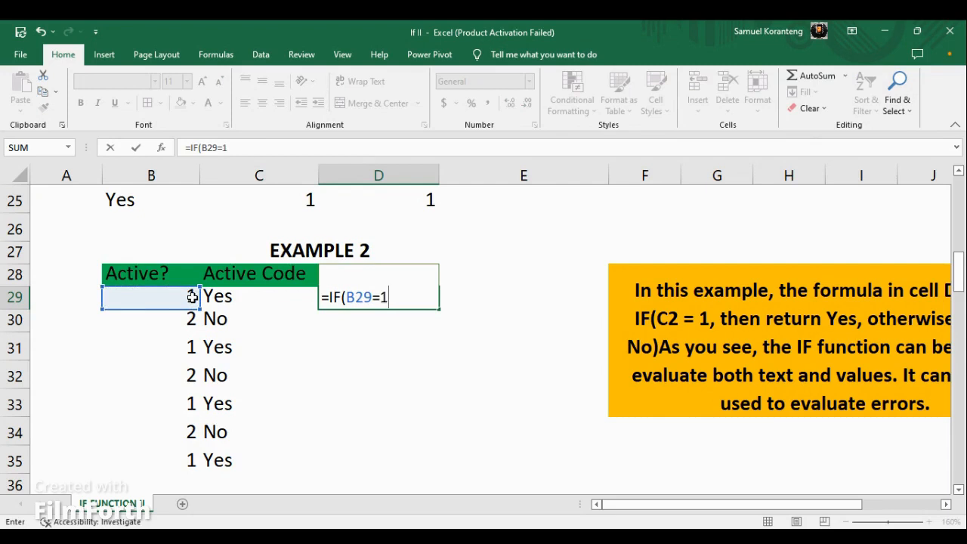
pyautogui.write(',')
pyautogui.write('Yes')
pyautogui.press('BackSpace')
pyautogui.press('BackSpace')
pyautogui.press('BackSpace')
pyautogui.write('"Yes","No')
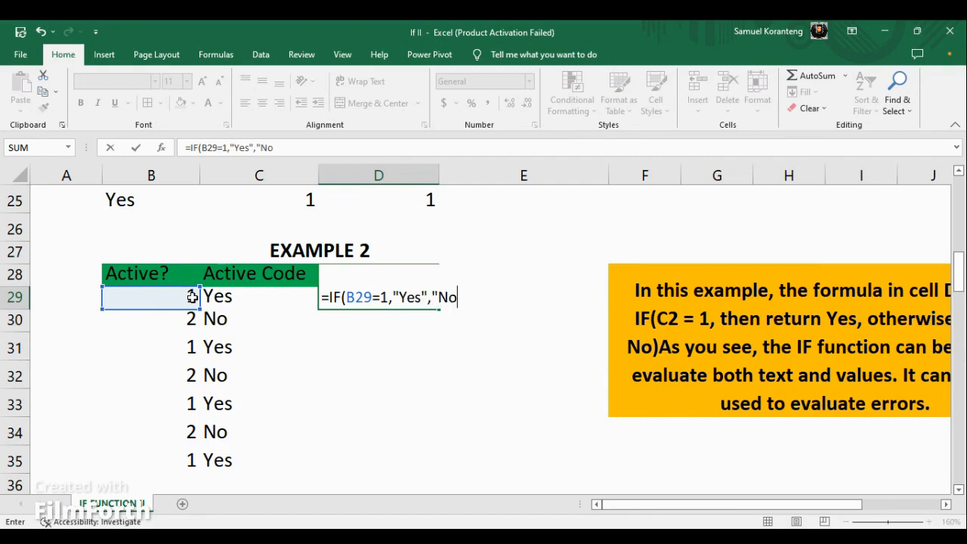
pyautogui.write('")')
pyautogui.press('Return')
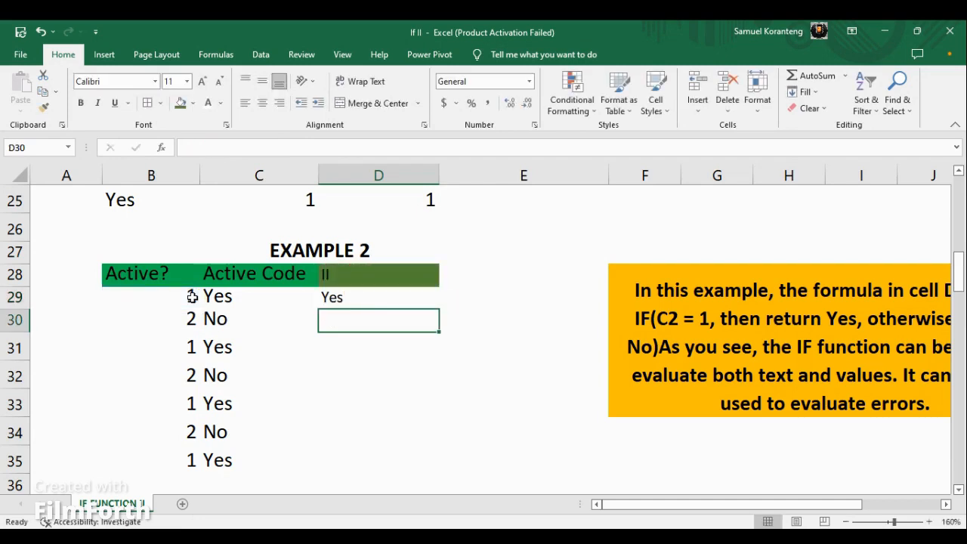
# Copy the D29 formula down through D35 and format D29:D35 as bold at font size 14.
pyautogui.click(349, 297)
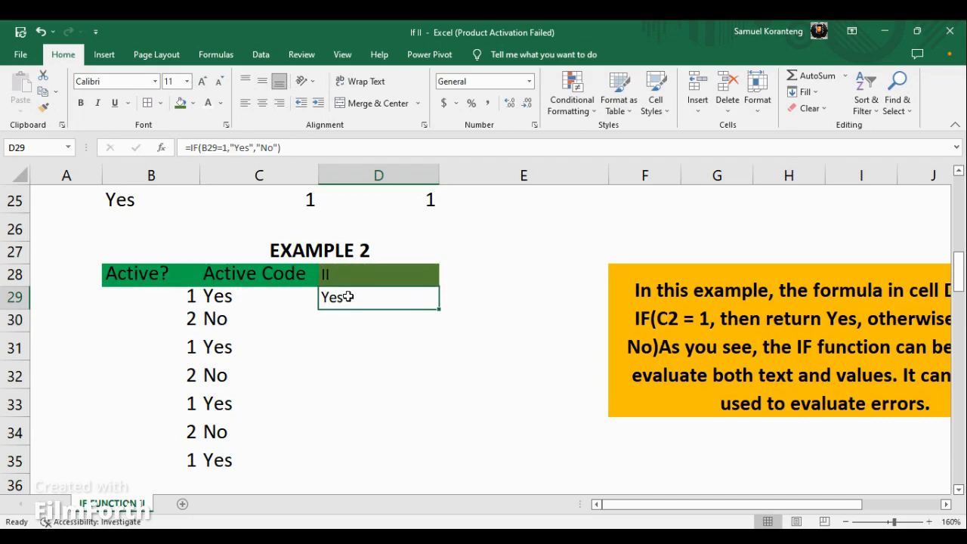
pyautogui.moveTo(442, 311); pyautogui.dragTo(427, 482)
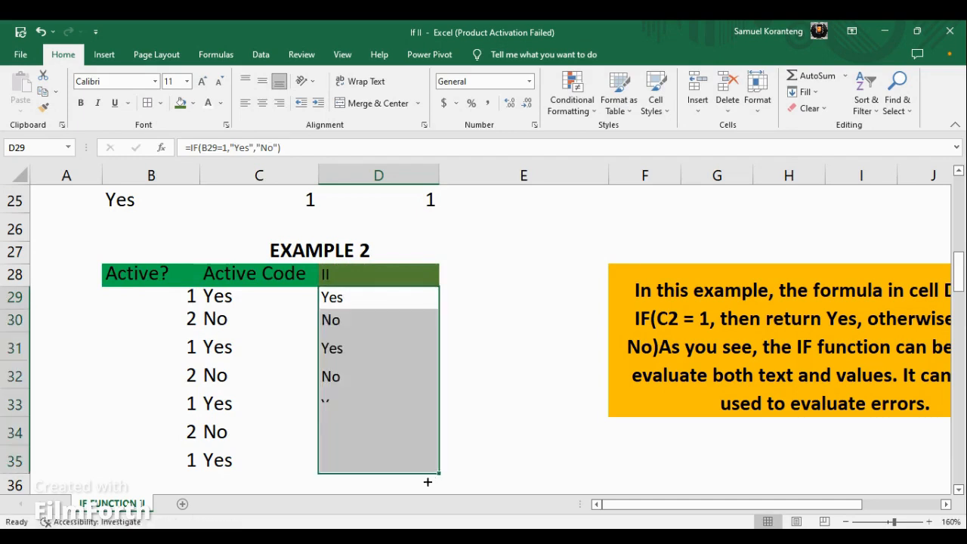
pyautogui.moveTo(356, 460); pyautogui.dragTo(335, 301)
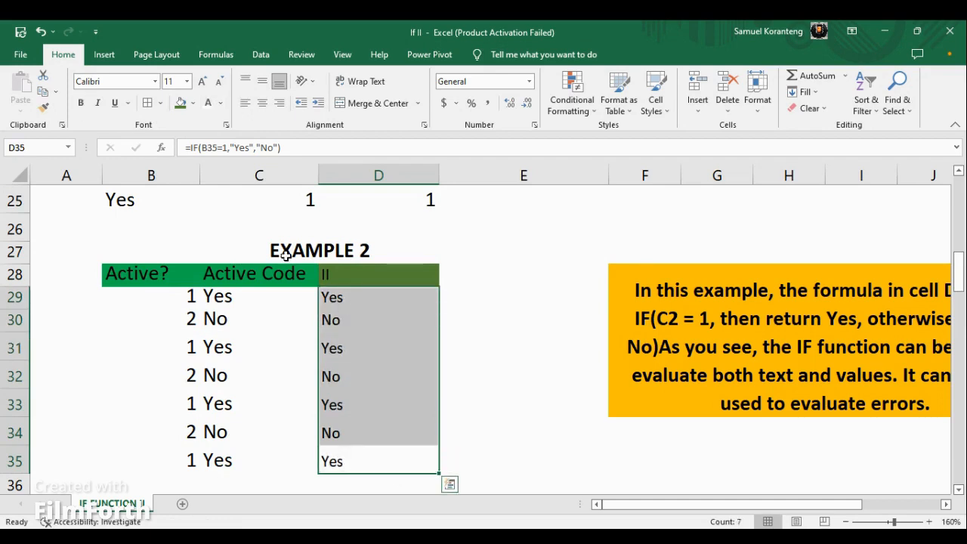
pyautogui.click(80, 103)
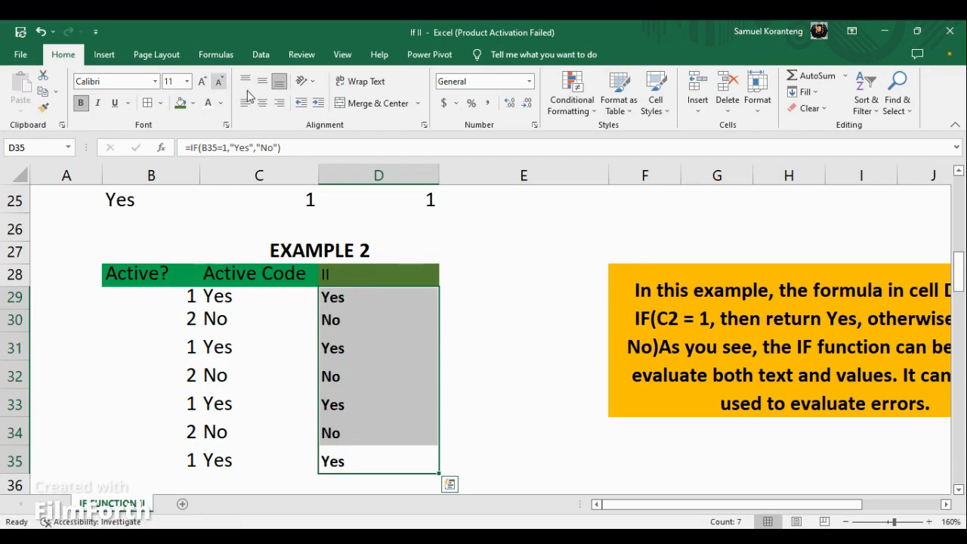
pyautogui.click(202, 81)
pyautogui.click(202, 81)
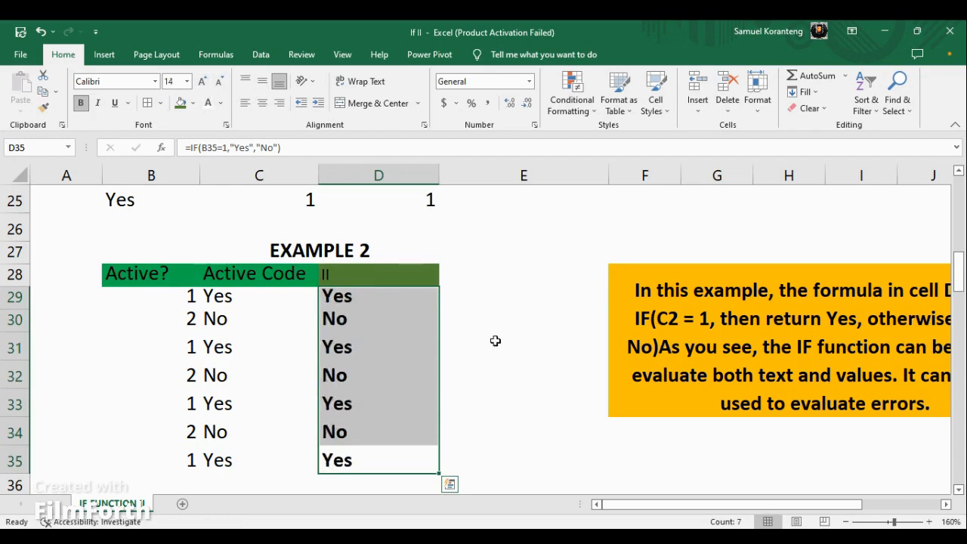
# Read the note below Example 2 about mathematical operators and nested IF functions, and look over the Example 3 budget table.
pyautogui.scroll(-2, 513, 372)
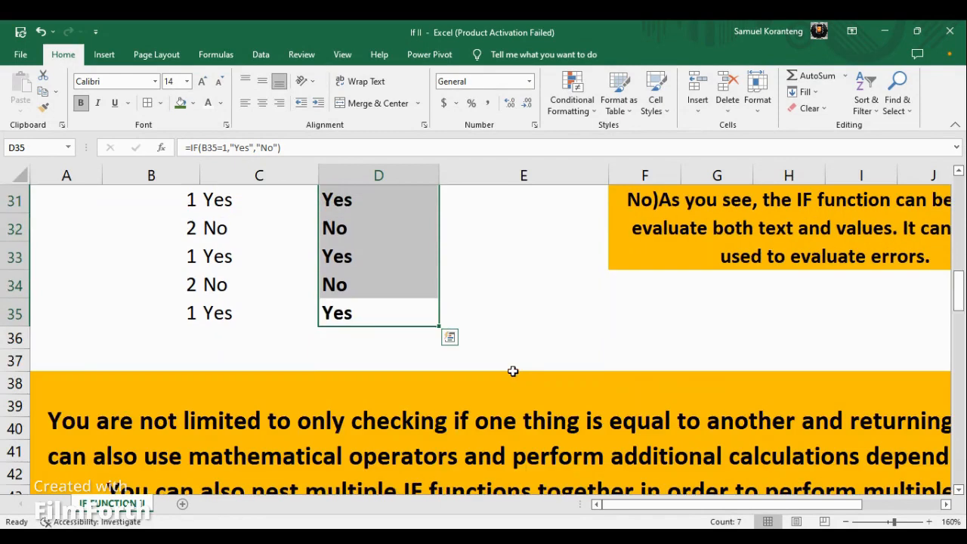
pyautogui.scroll(-1, 513, 371)
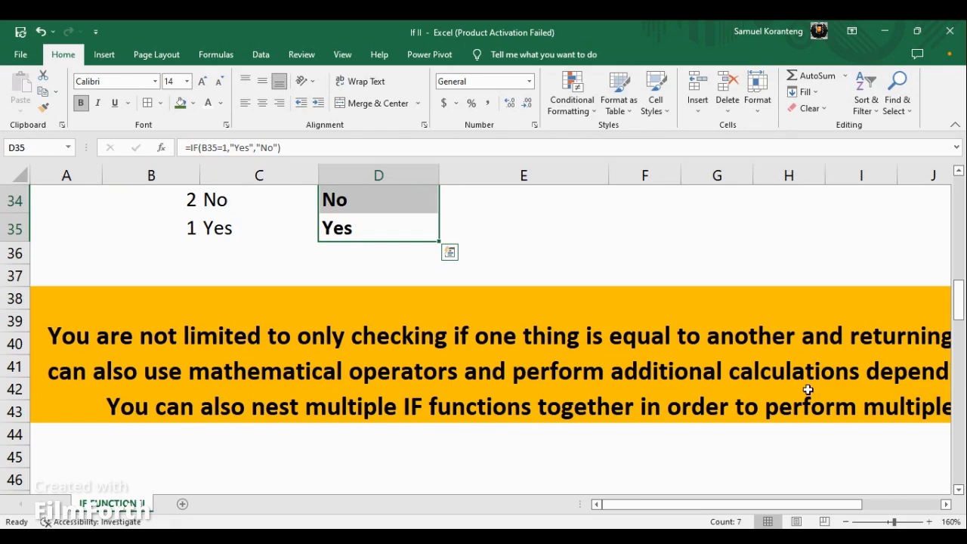
pyautogui.moveTo(731, 504); pyautogui.dragTo(760, 521)
pyautogui.moveTo(738, 504)
pyautogui.mouseDown()
pyautogui.moveTo(810, 508)
pyautogui.moveTo(788, 516)
pyautogui.moveTo(745, 505)
pyautogui.mouseUp()
pyautogui.scroll(-2, 576, 427)
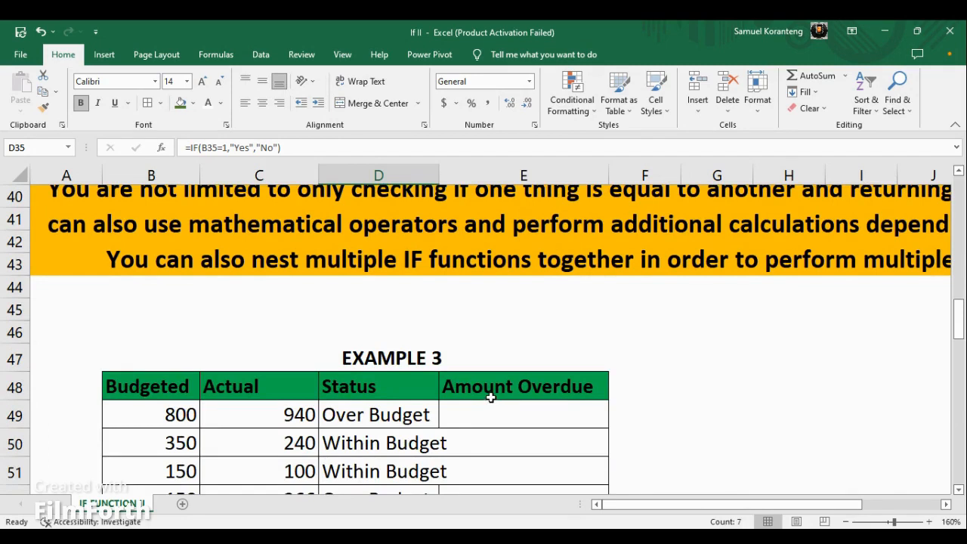
pyautogui.scroll(-2, 417, 414)
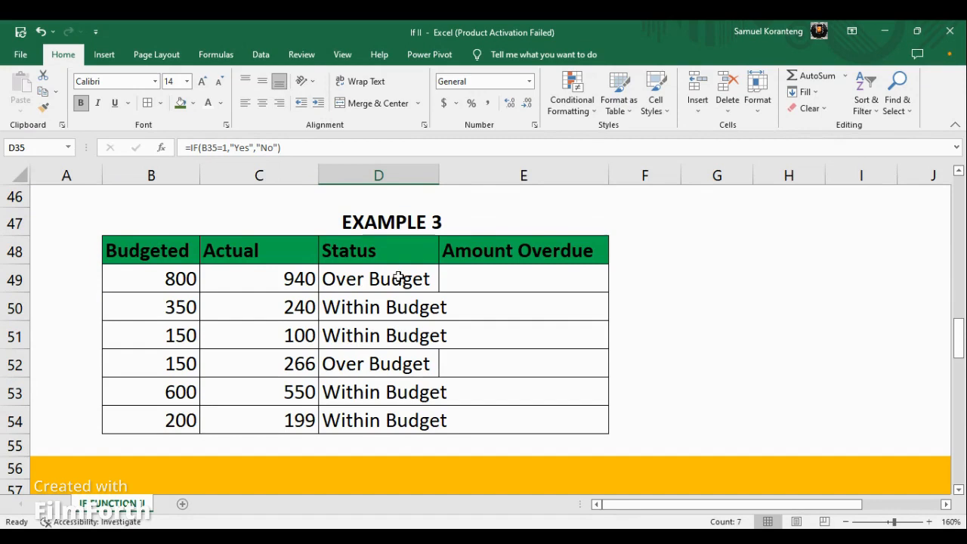
# Change the Example 3 header in C48 to "Actual/Expenditure" and autofit column C to its contents.
pyautogui.click(267, 243)
pyautogui.doubleClick(267, 245)
pyautogui.write('/')
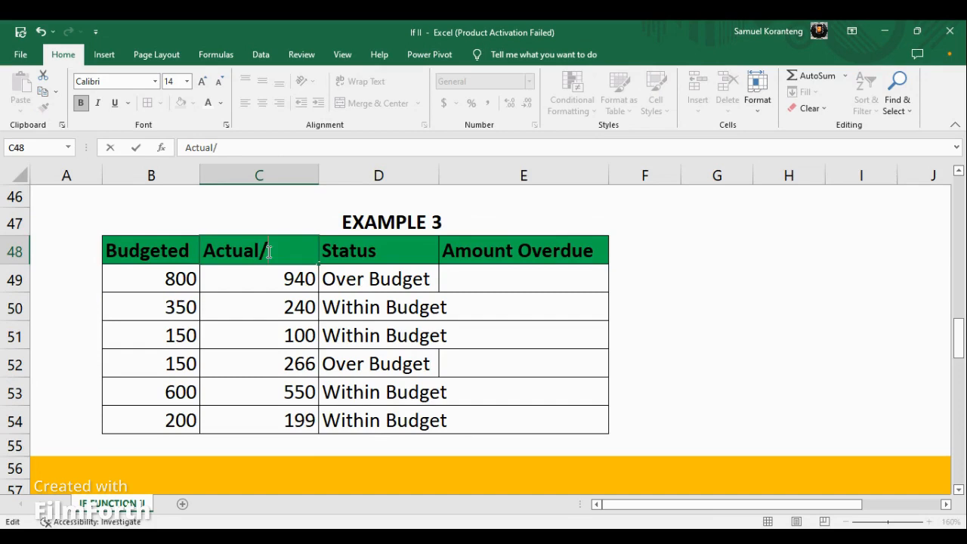
pyautogui.write('Expend')
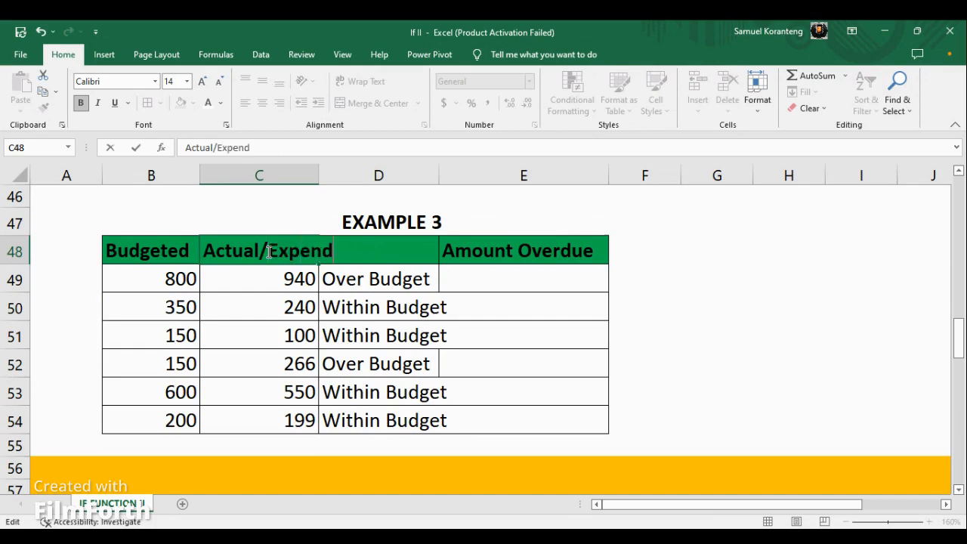
pyautogui.write('iture')
pyautogui.press('Return')
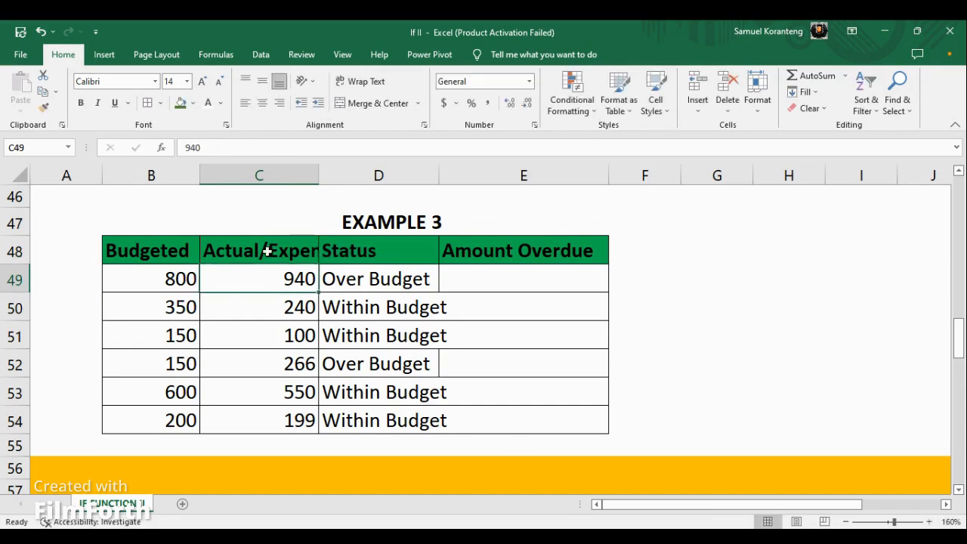
pyautogui.doubleClick(319, 172)
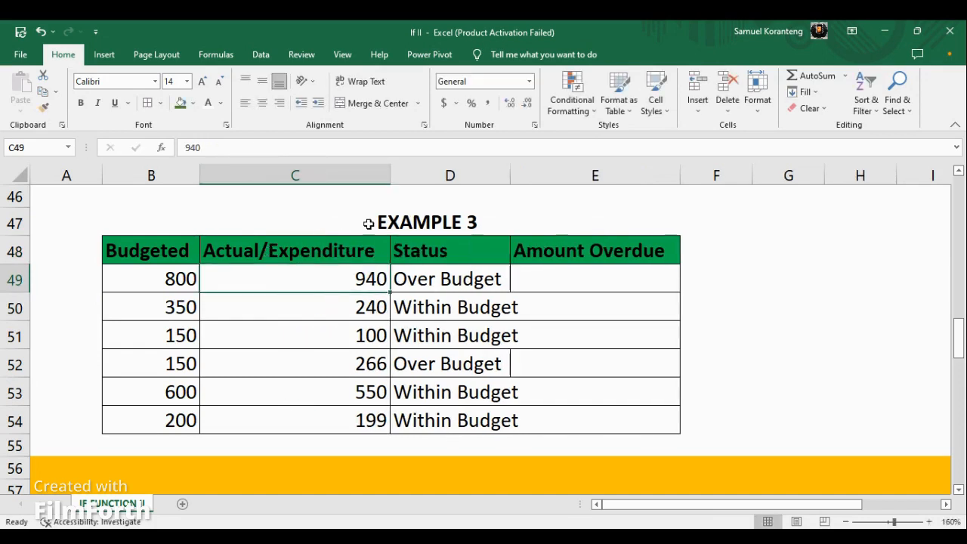
# Check the existing IF formula in D49 and clear the Status results in D49:D54.
pyautogui.click(439, 281)
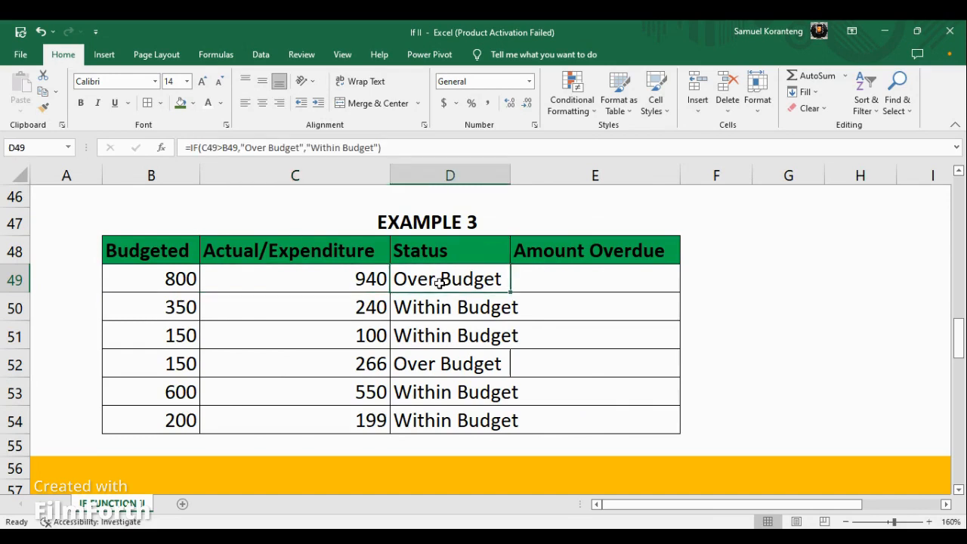
pyautogui.moveTo(439, 283); pyautogui.dragTo(460, 414)
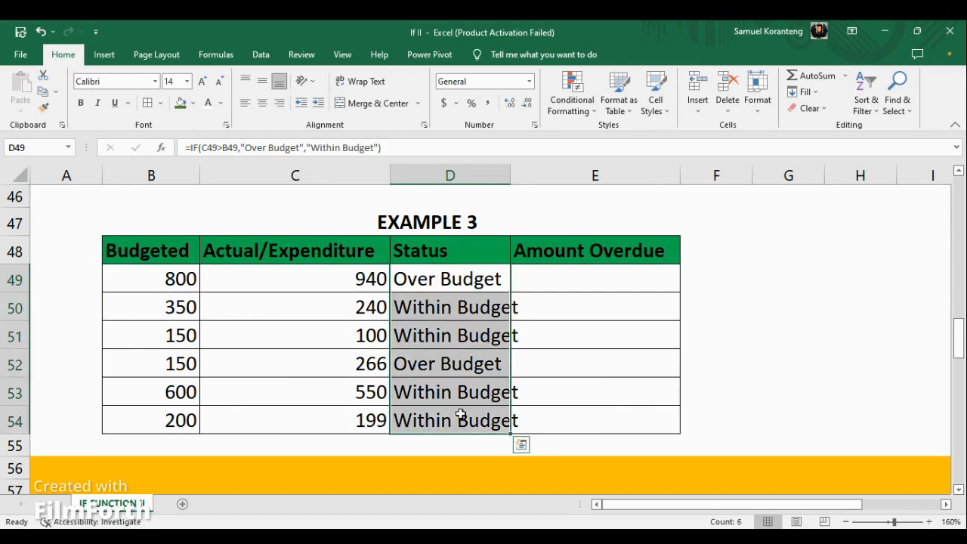
pyautogui.press('Delete')
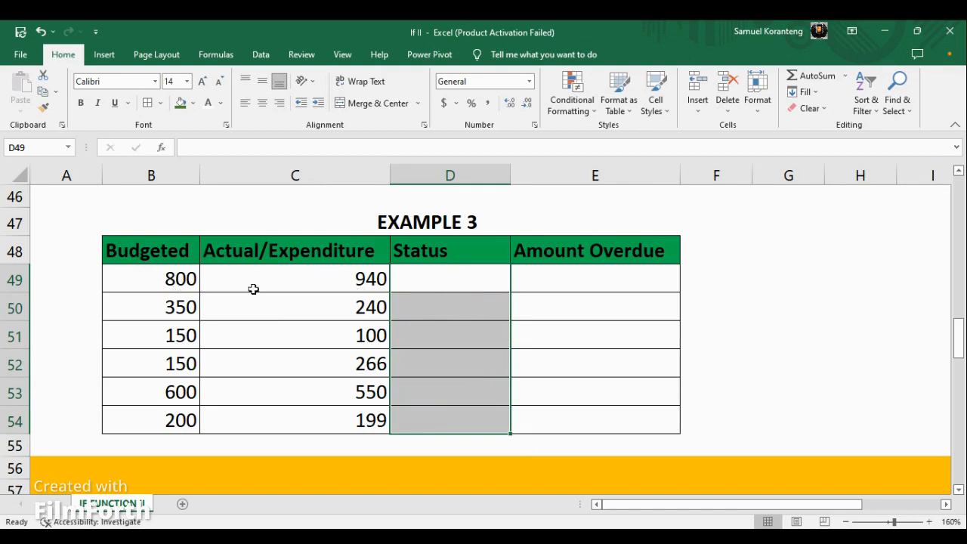
# Begin an IF formula in Status cell D49 that tests whether C49 is greater than B49.
pyautogui.click(447, 284)
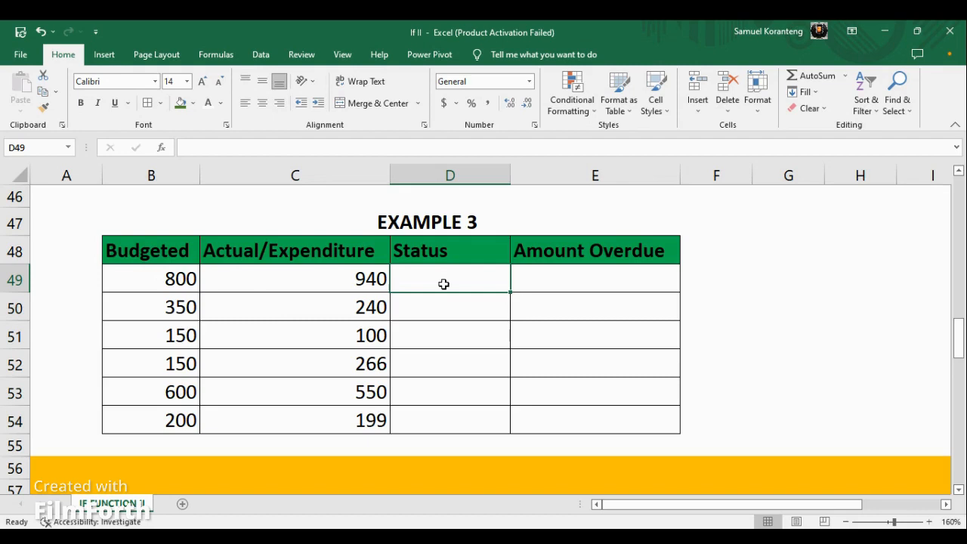
pyautogui.write('=')
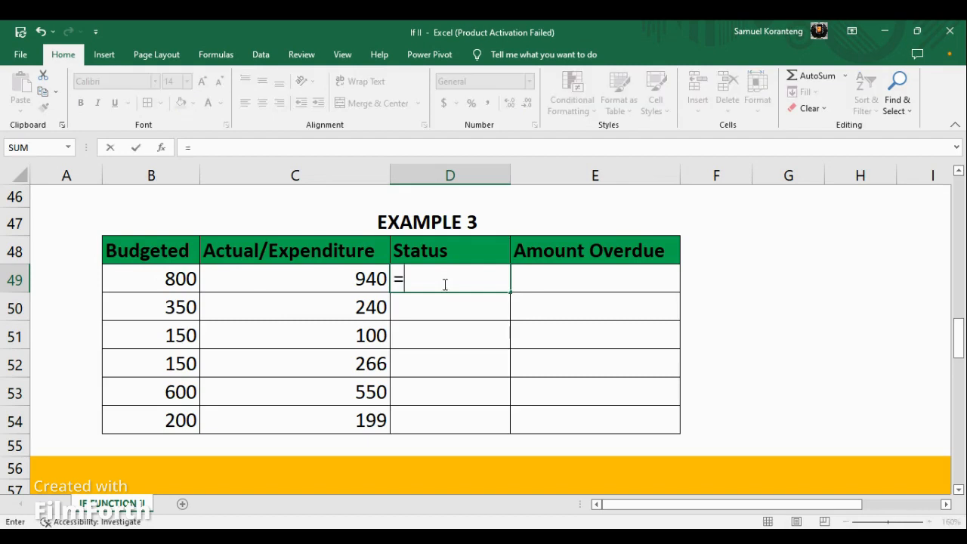
pyautogui.click(363, 281)
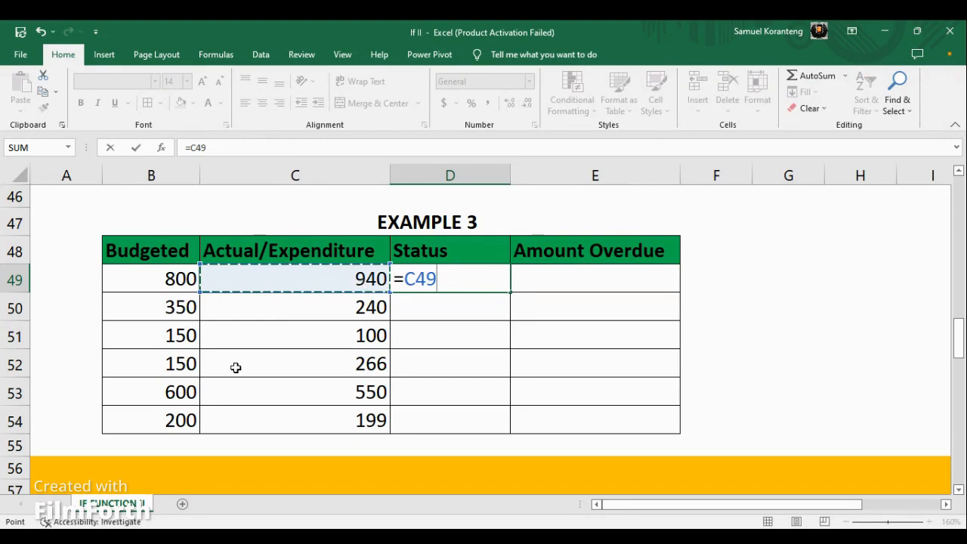
pyautogui.write('>')
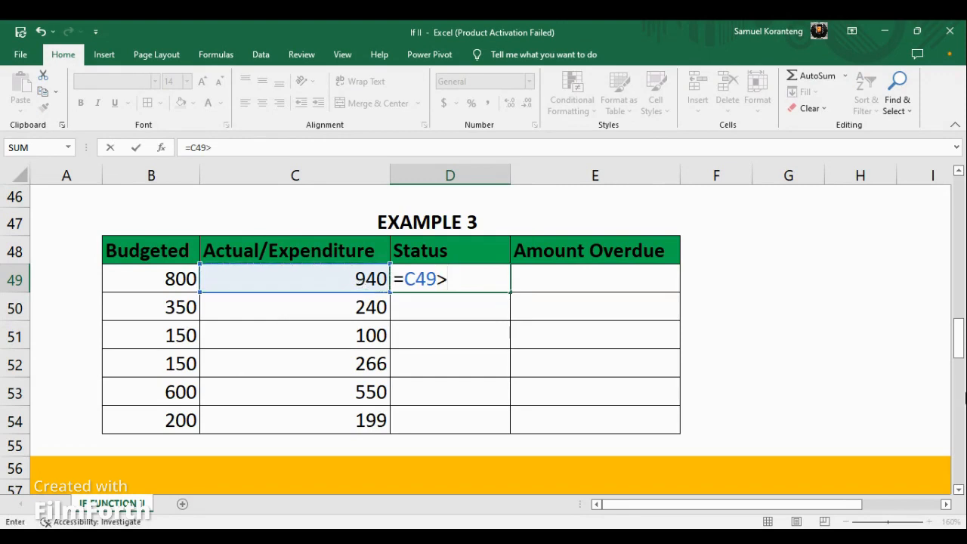
pyautogui.click(170, 280)
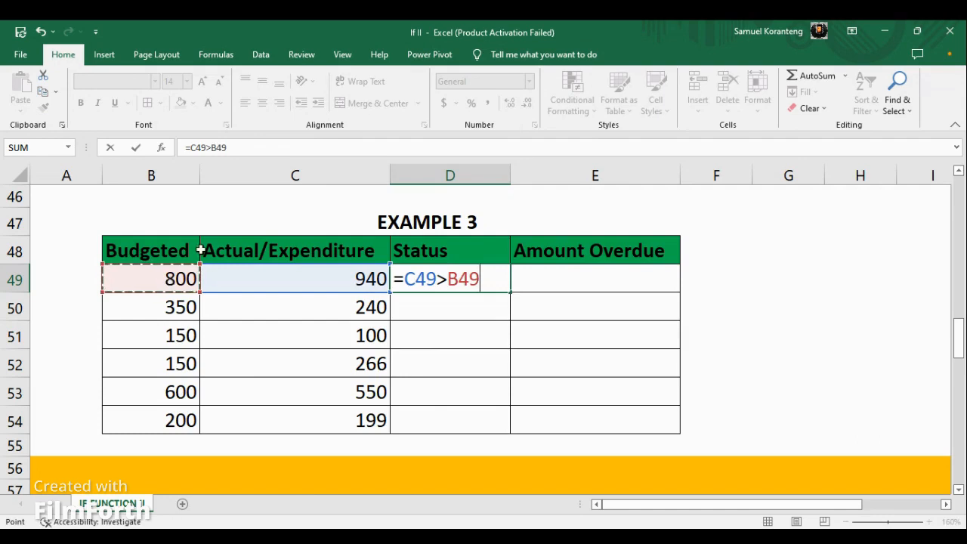
pyautogui.click(406, 278)
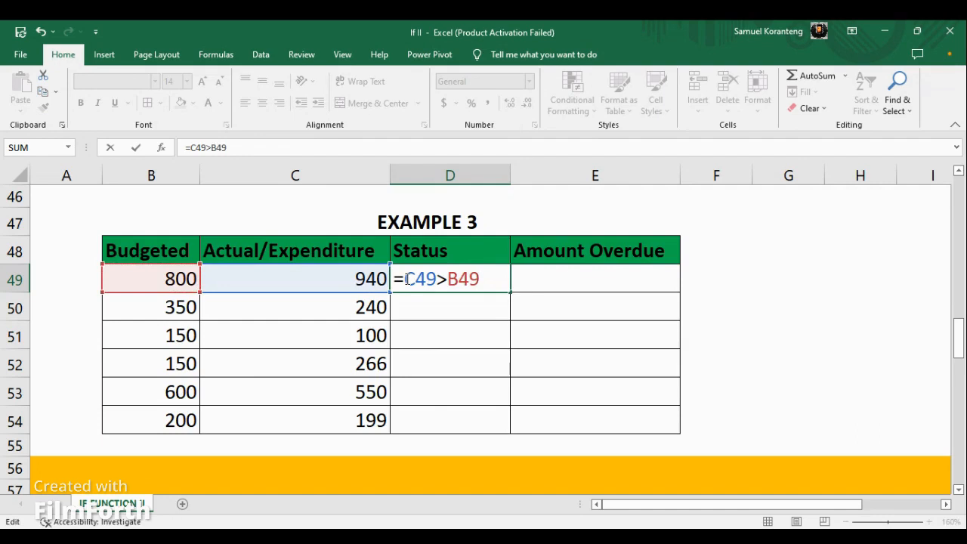
pyautogui.write('IF(')
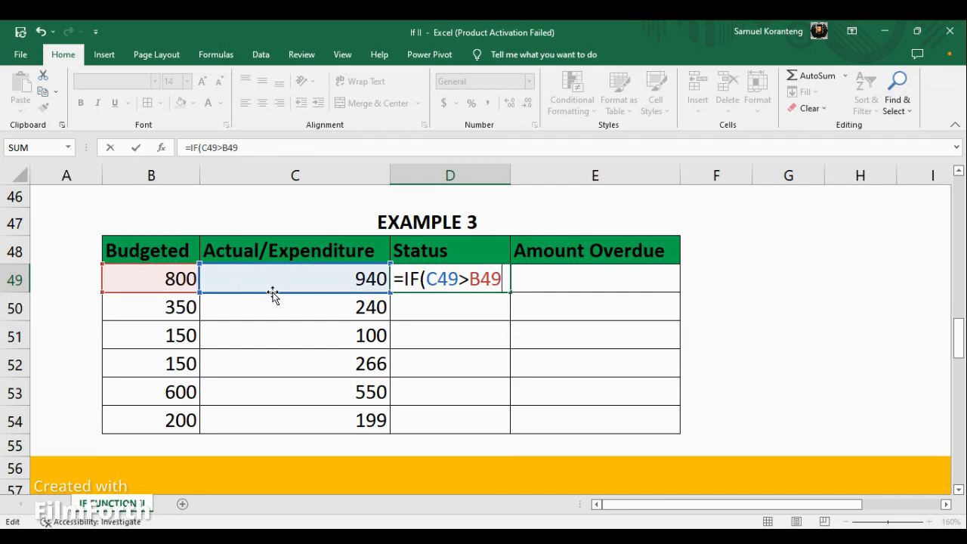
# Complete the D49 formula as =IF(C49>B49,"Over Budget","Within Budget"), enter it and reselect the cell.
pyautogui.write(',Over')
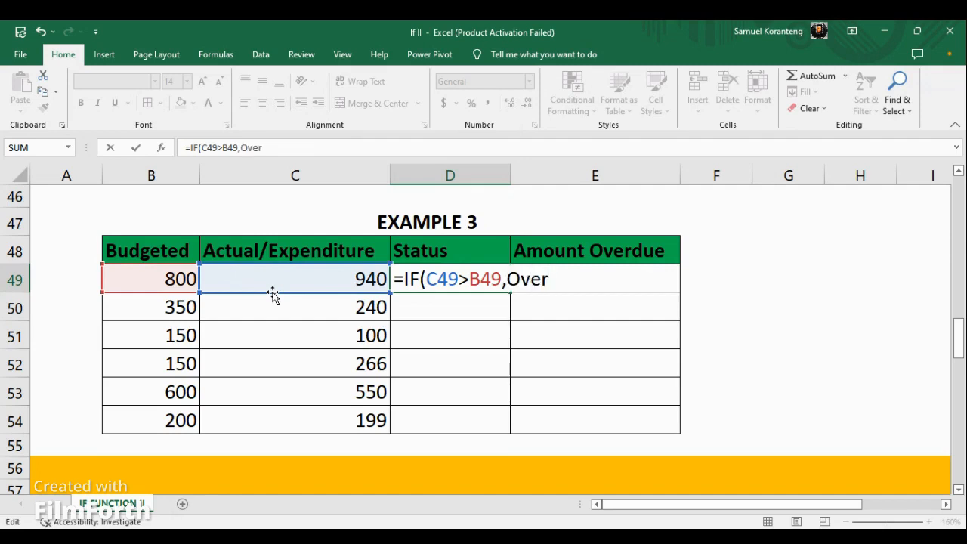
pyautogui.write(' Budget')
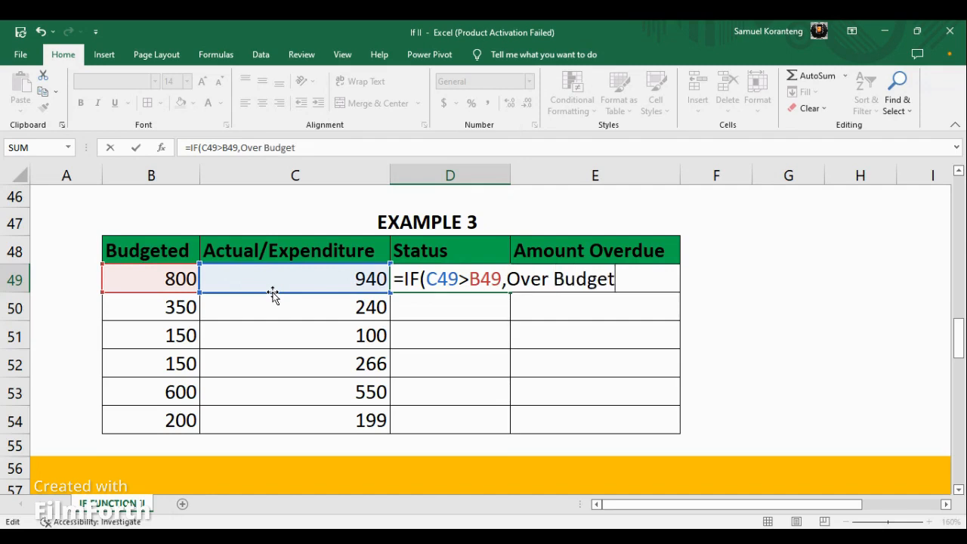
pyautogui.click(507, 279)
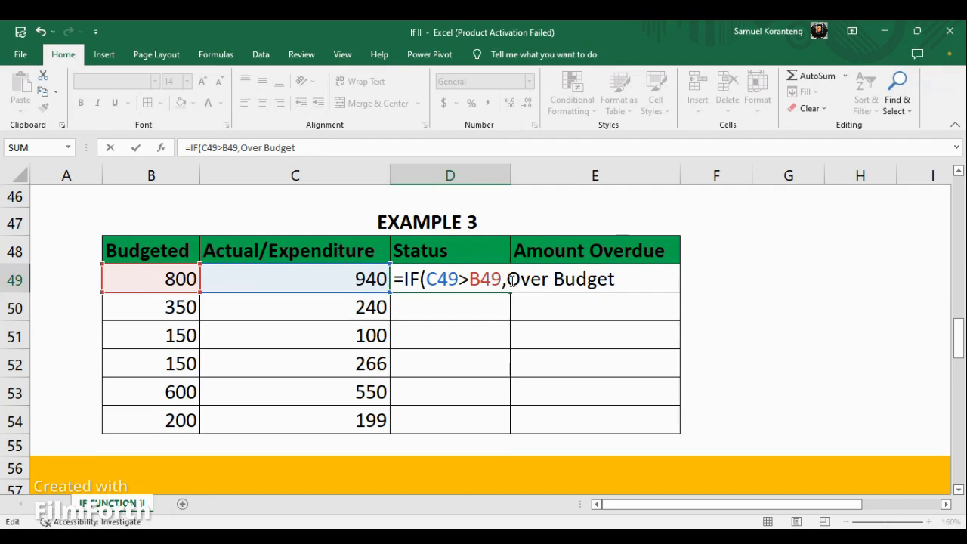
pyautogui.write('"')
pyautogui.click(625, 280)
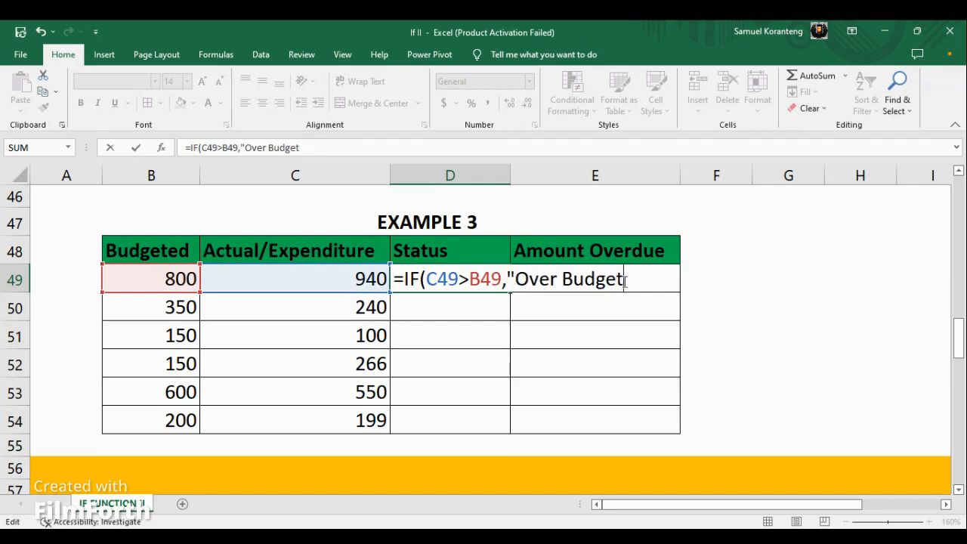
pyautogui.write('","Within BU')
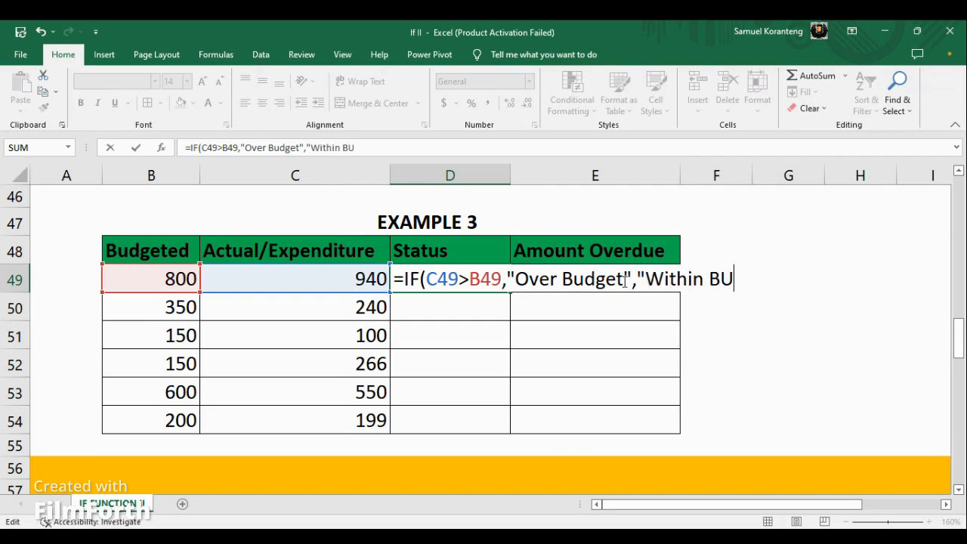
pyautogui.press('BackSpace')
pyautogui.write('udget')
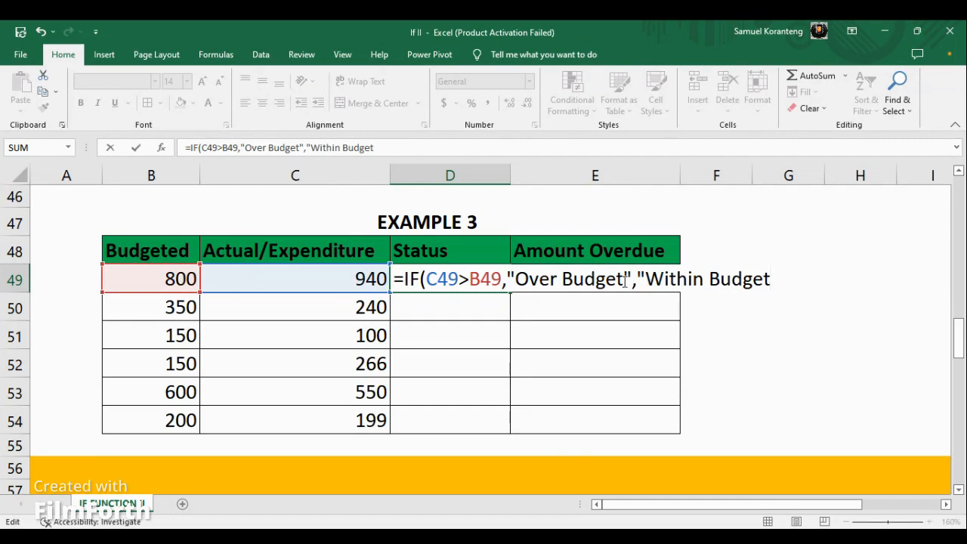
pyautogui.write('")')
pyautogui.press('Return')
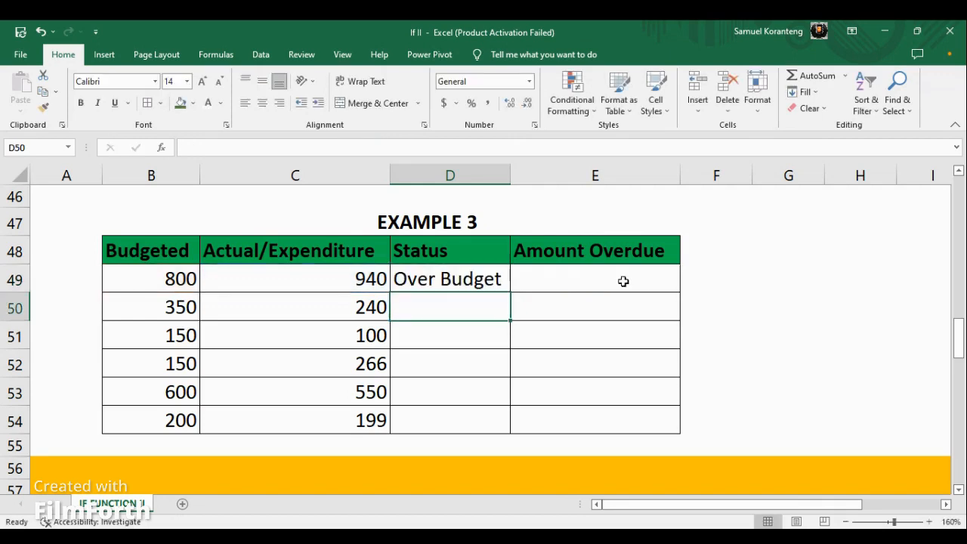
pyautogui.click(453, 281)
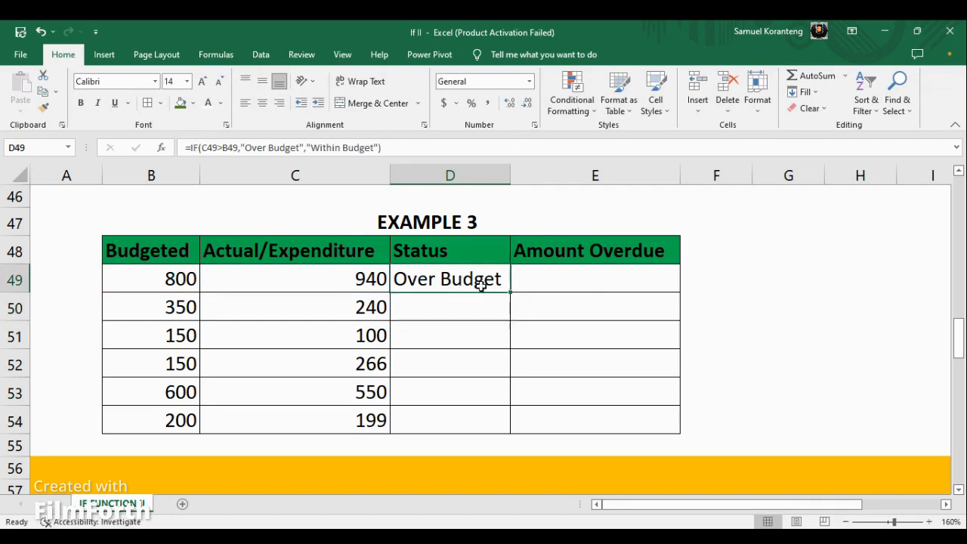
# Fill the D49 Status formula down through D54 and compare the results with the budgeted and actual amounts in rows 49 and 50.
pyautogui.moveTo(509, 293); pyautogui.dragTo(510, 425)
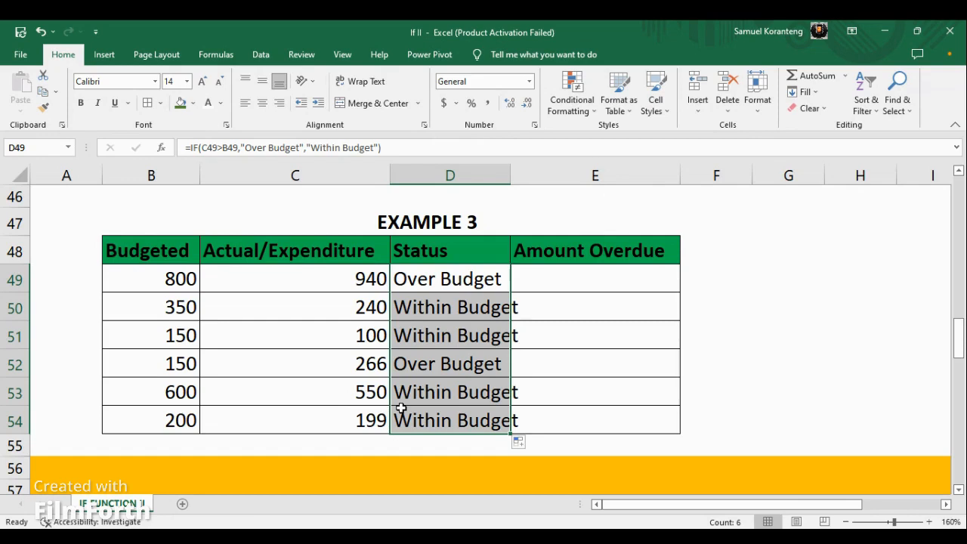
pyautogui.click(175, 275)
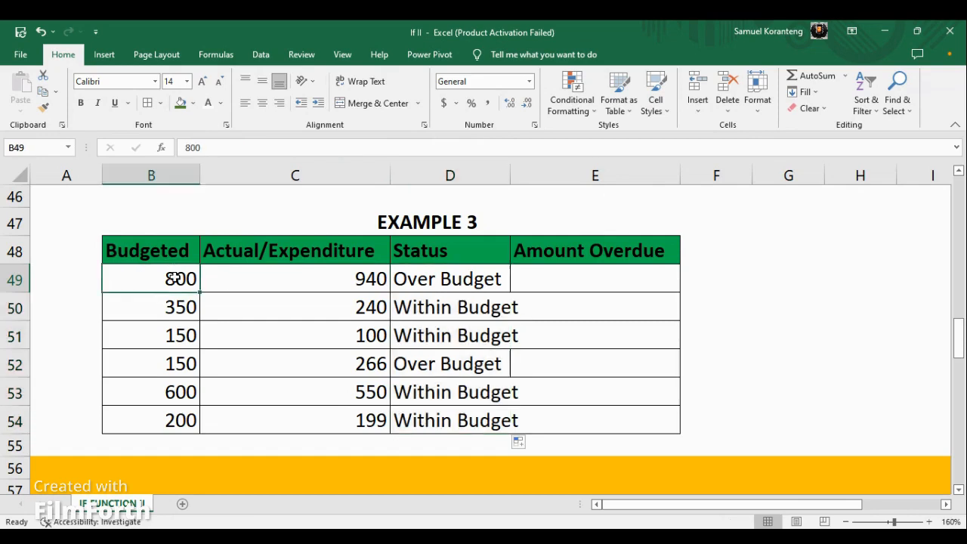
pyautogui.click(335, 279)
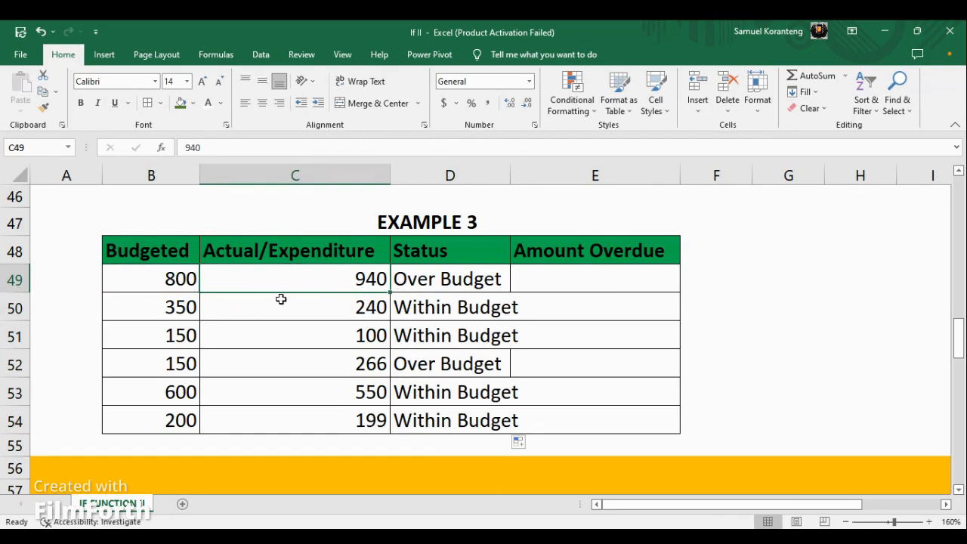
pyautogui.click(175, 307)
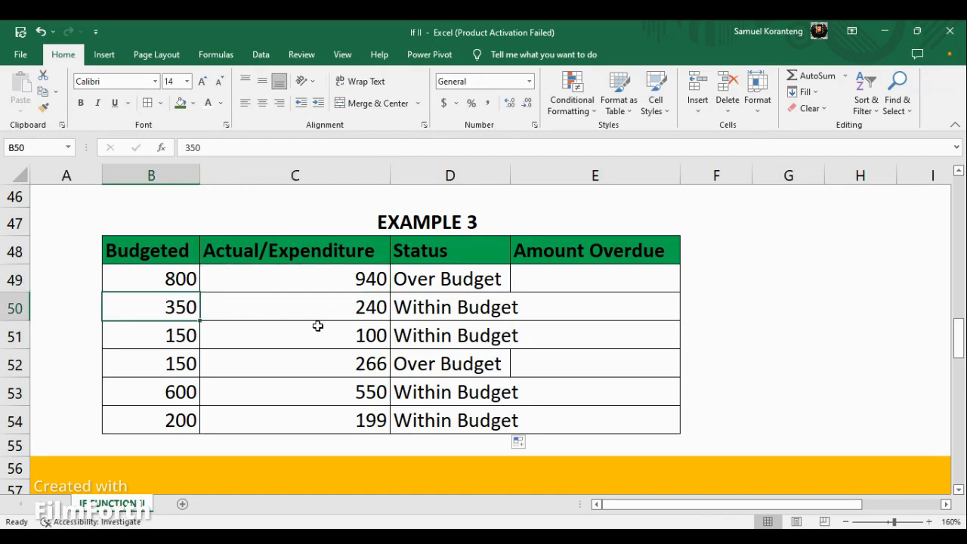
pyautogui.click(469, 308)
pyautogui.scroll(-1, 532, 316)
pyautogui.scroll(1, 532, 316)
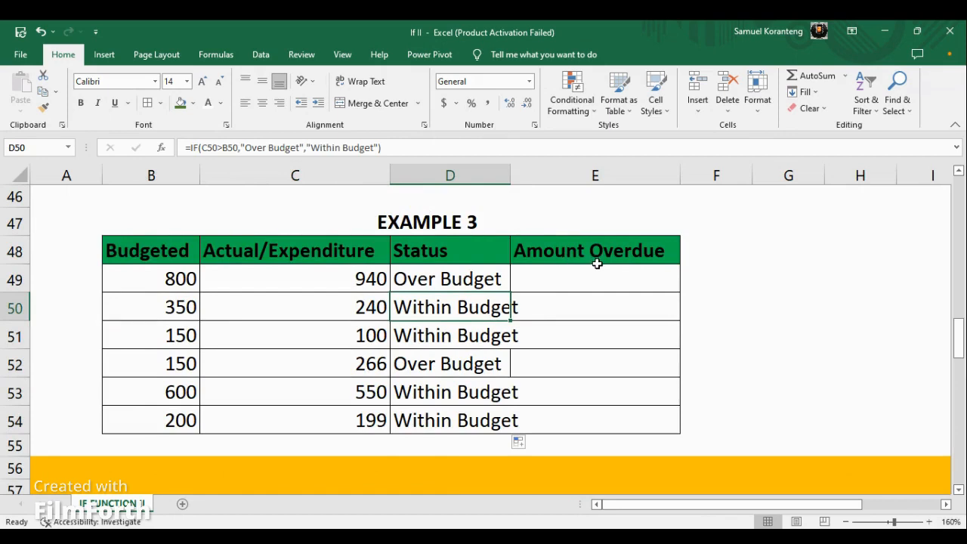
# Review the Example 3 formula explanation and inspect the Amount Overdue formula in E65 of Example 4.
pyautogui.scroll(-2, 596, 262)
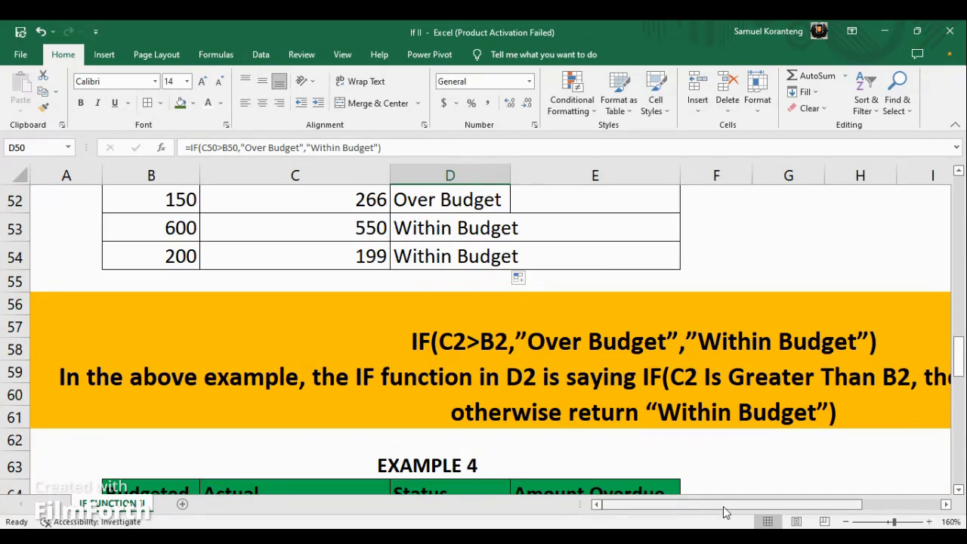
pyautogui.moveTo(726, 513); pyautogui.dragTo(757, 511)
pyautogui.scroll(-3, 636, 336)
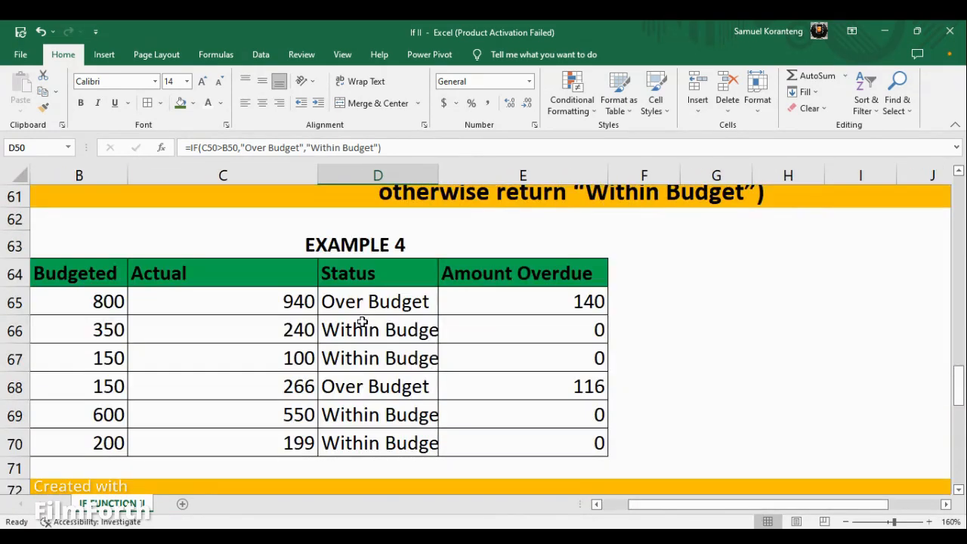
pyautogui.click(554, 298)
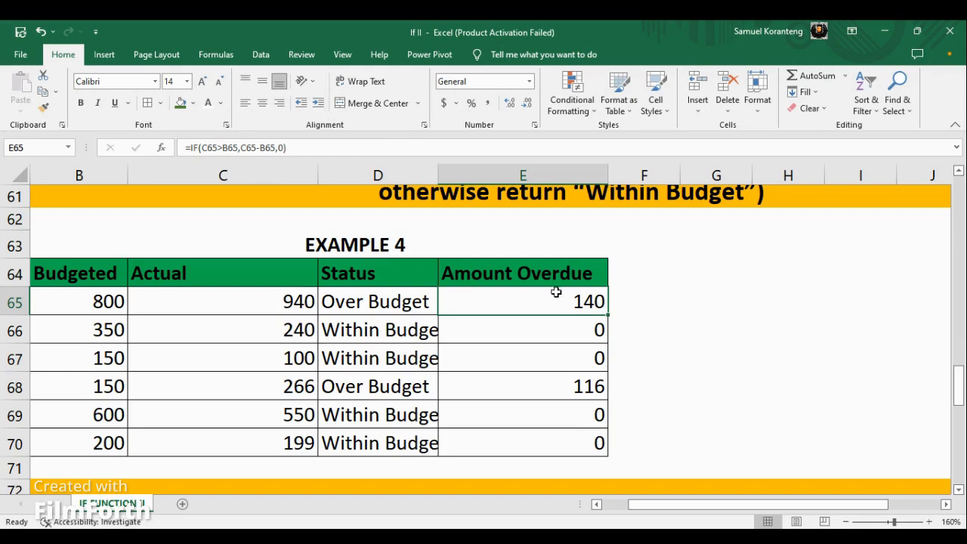
pyautogui.doubleClick(556, 302)
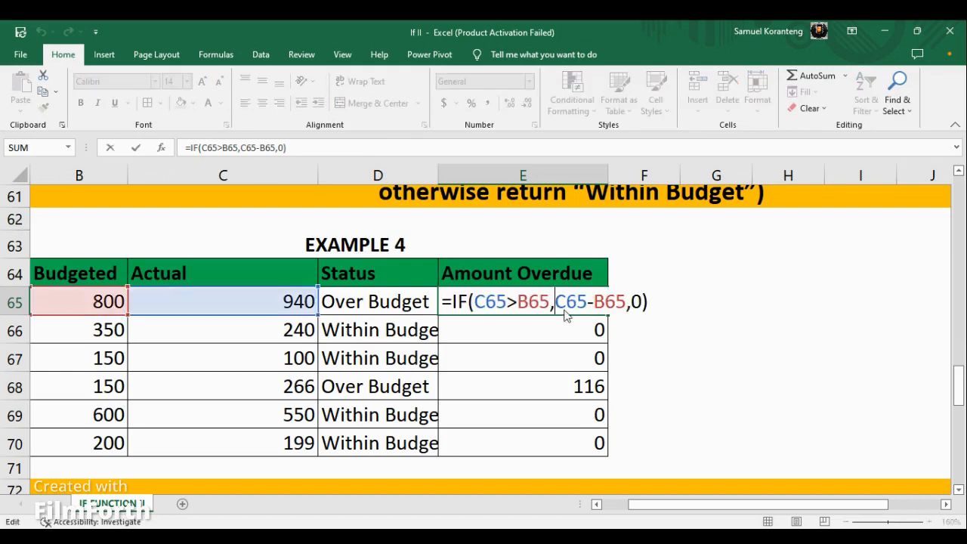
pyautogui.press('Return')
# Clear the Amount Overdue cells E66:E70, review the IF formula in E65 and fill it down through E70.
pyautogui.moveTo(565, 327); pyautogui.dragTo(595, 450)
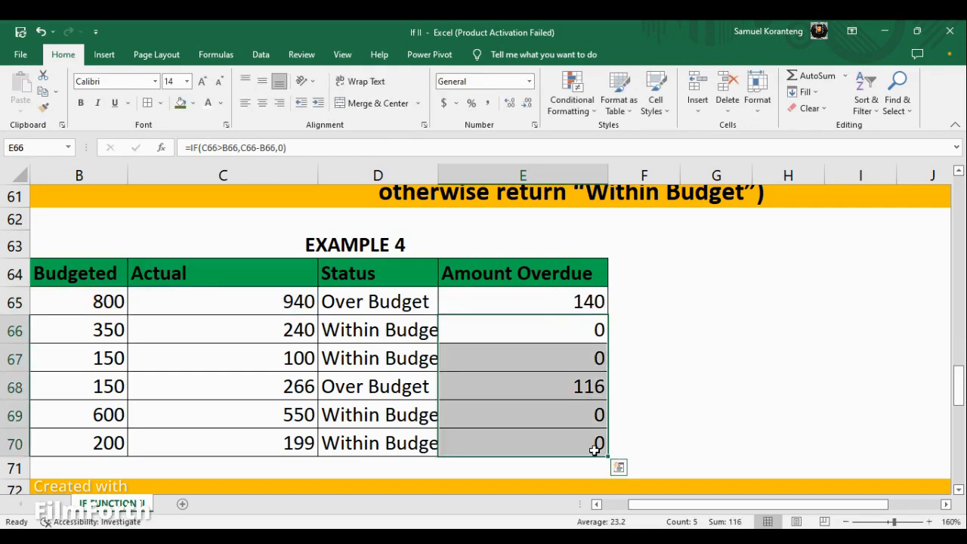
pyautogui.press('Delete')
pyautogui.click(552, 303)
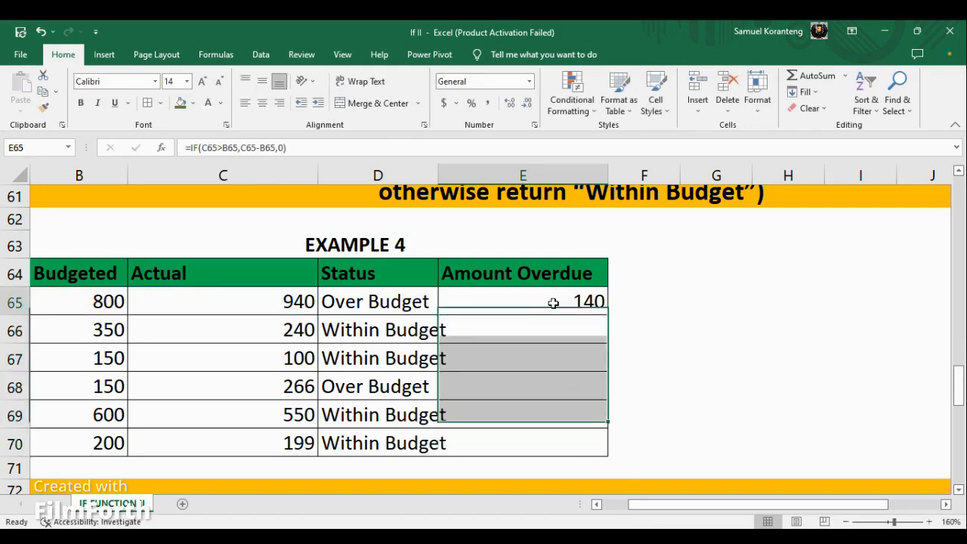
pyautogui.doubleClick(554, 302)
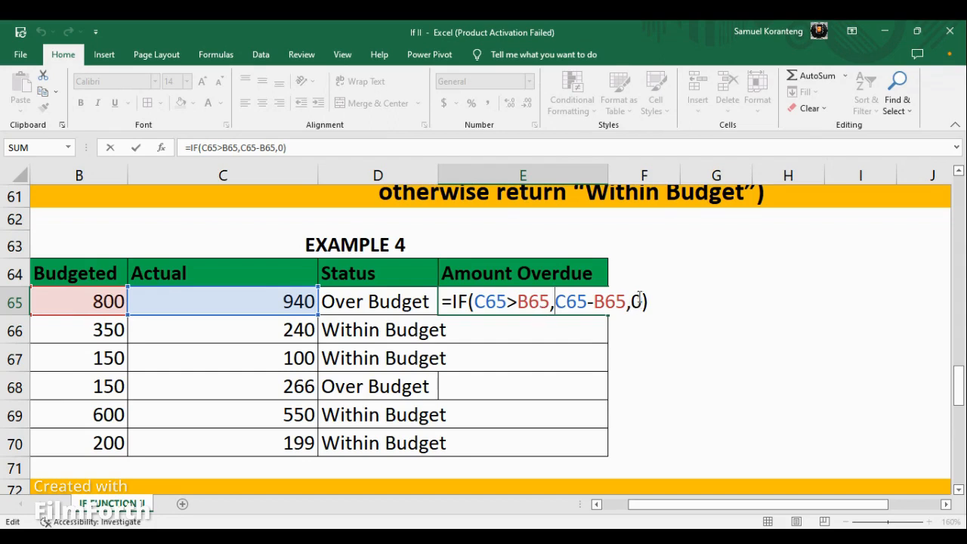
pyautogui.press('Return')
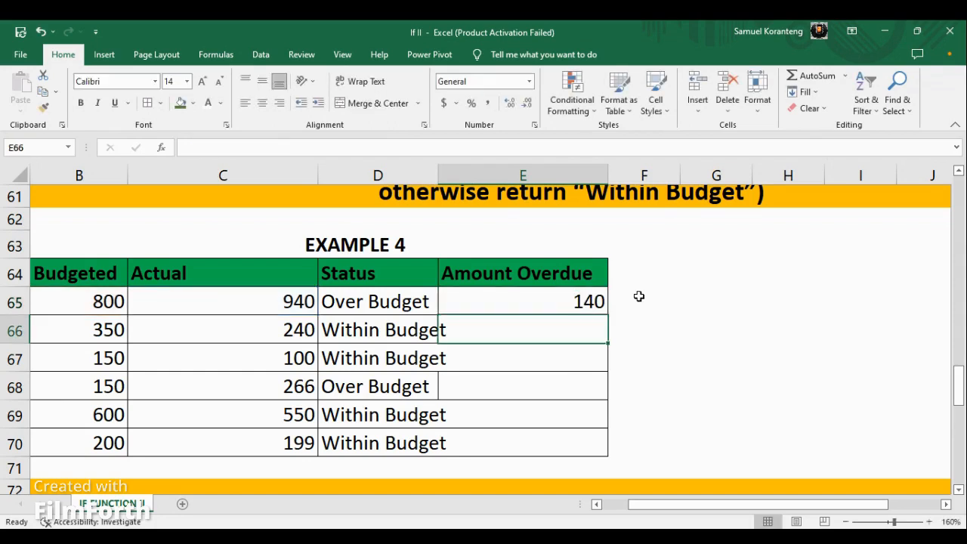
pyautogui.click(586, 302)
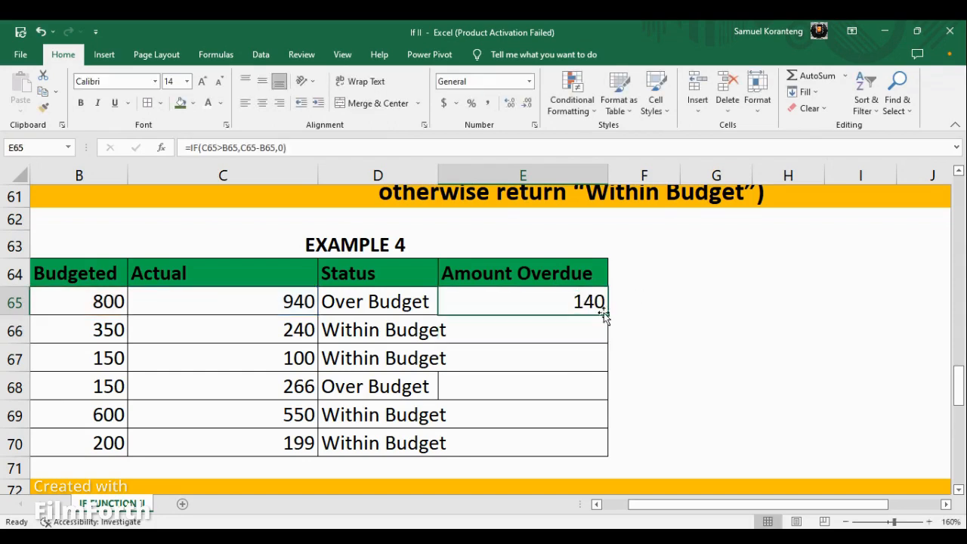
pyautogui.moveTo(605, 318); pyautogui.dragTo(603, 445)
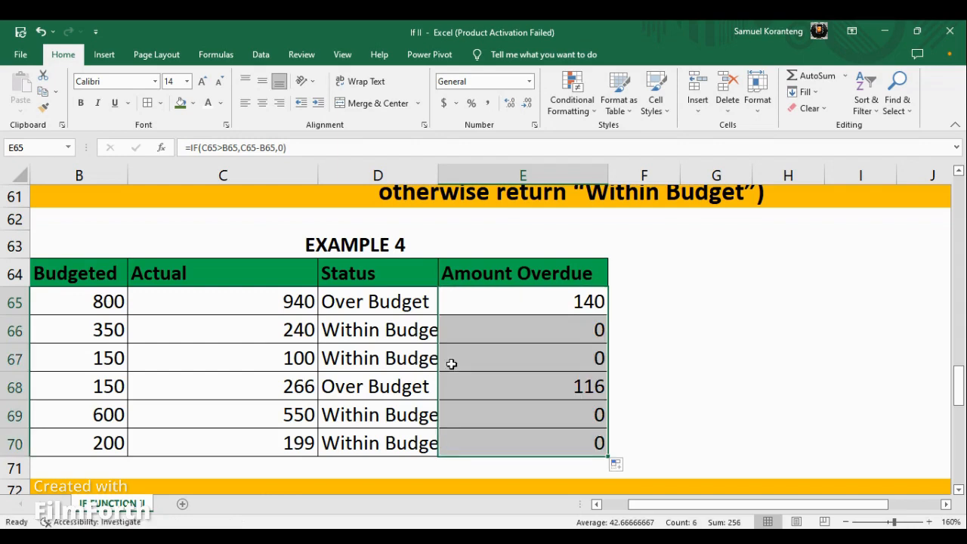
# Shade the Status and Amount Overdue cells of the within-budget rows, D66:E67 and D69:E70, yellow.
pyautogui.click(352, 330)
pyautogui.moveTo(351, 330); pyautogui.dragTo(456, 352)
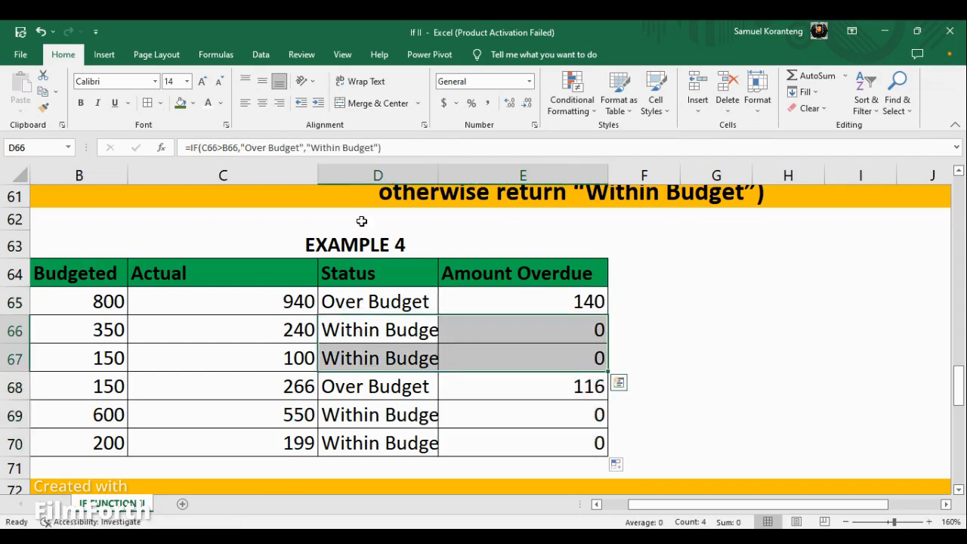
pyautogui.click(193, 104)
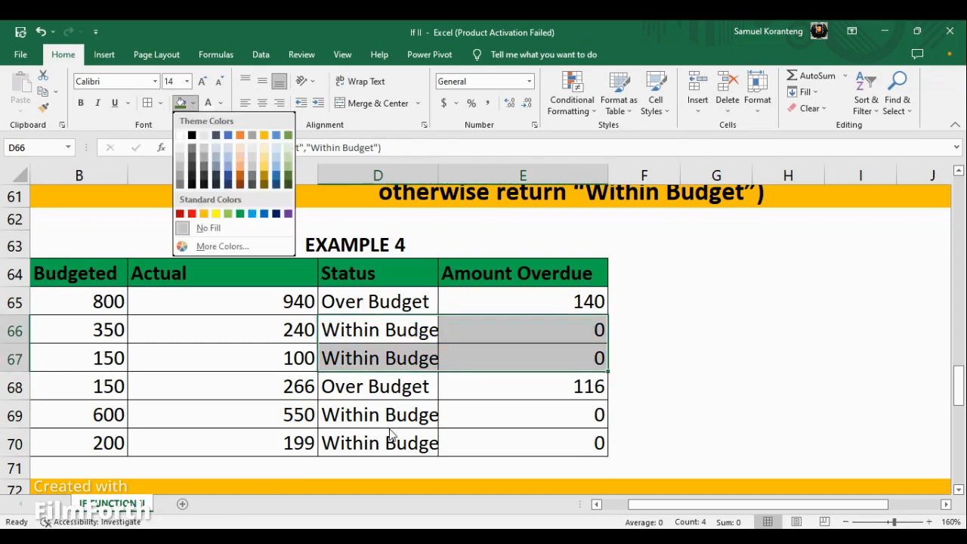
pyautogui.click(215, 215)
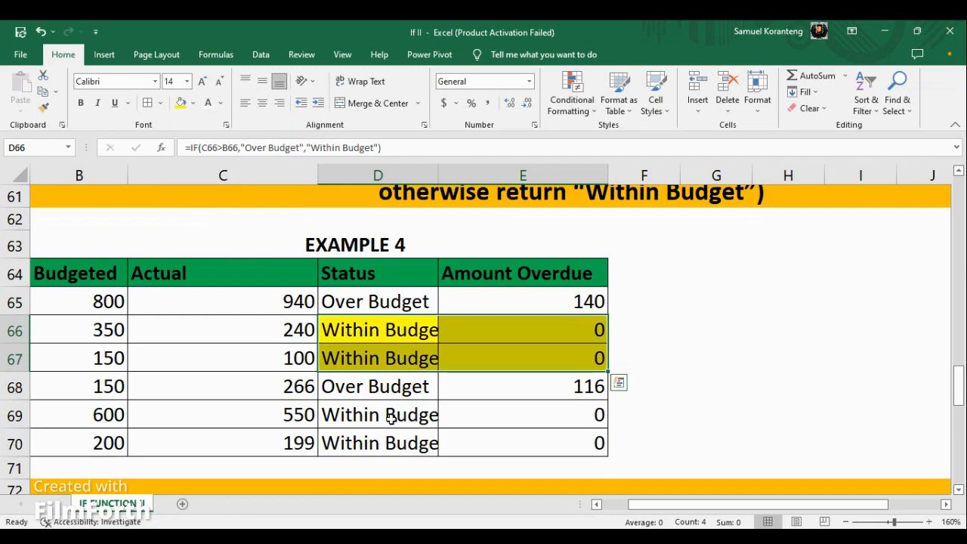
pyautogui.moveTo(388, 414); pyautogui.dragTo(479, 449)
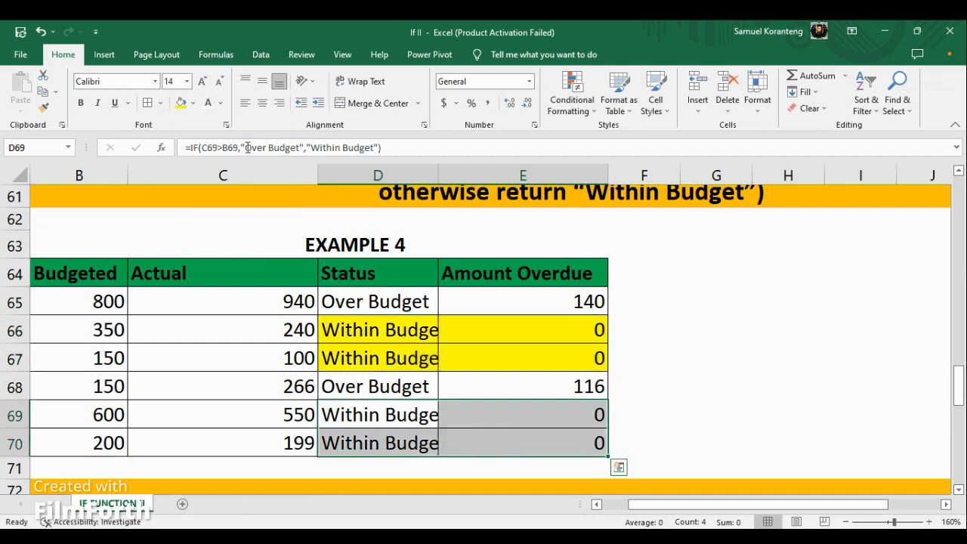
pyautogui.click(182, 106)
pyautogui.click(712, 297)
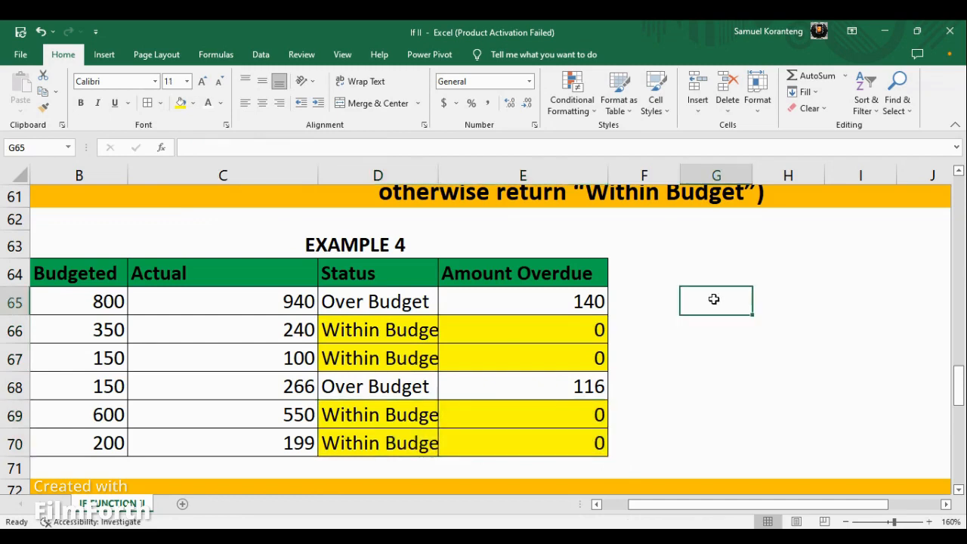
# Apply the dollar Accounting format to the over-budget amounts in E65 and E68.
pyautogui.click(574, 304)
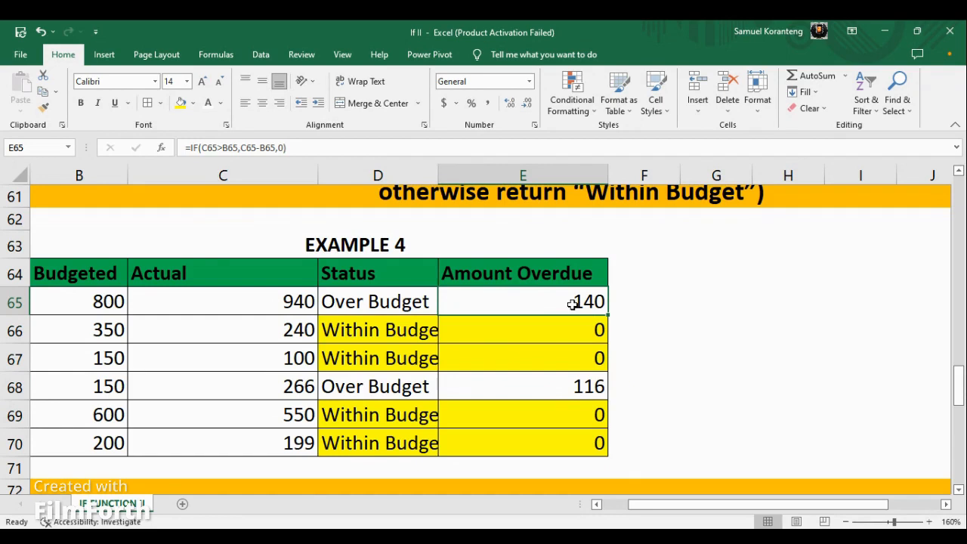
pyautogui.click(444, 102)
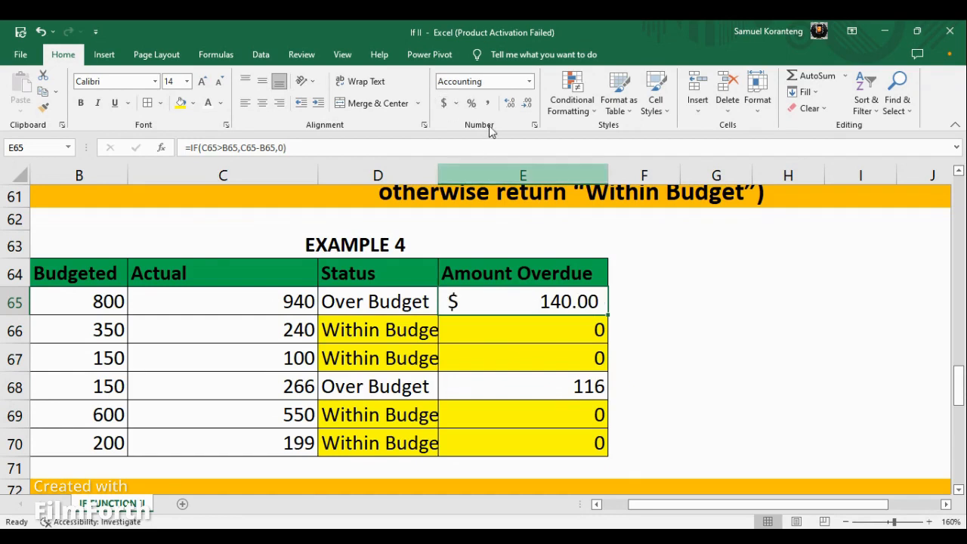
pyautogui.click(561, 390)
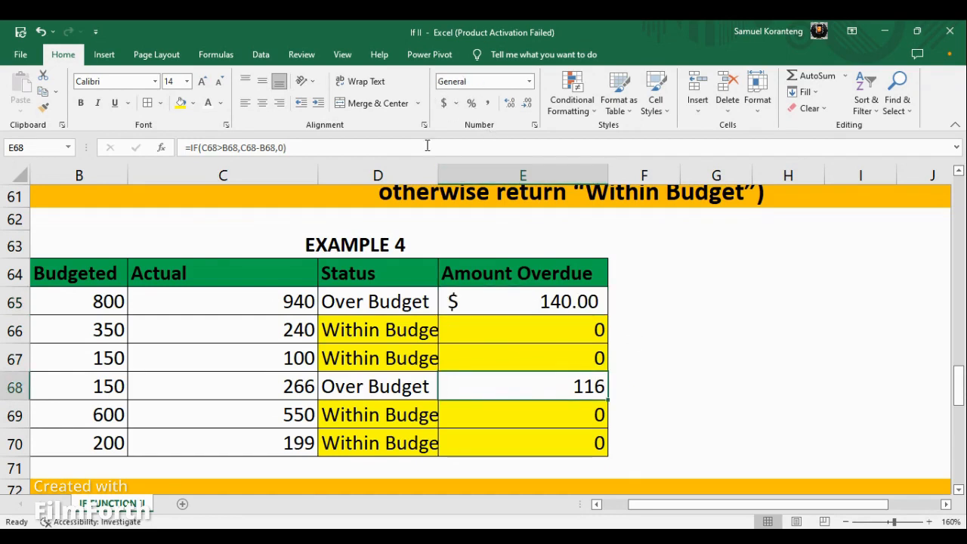
pyautogui.click(443, 103)
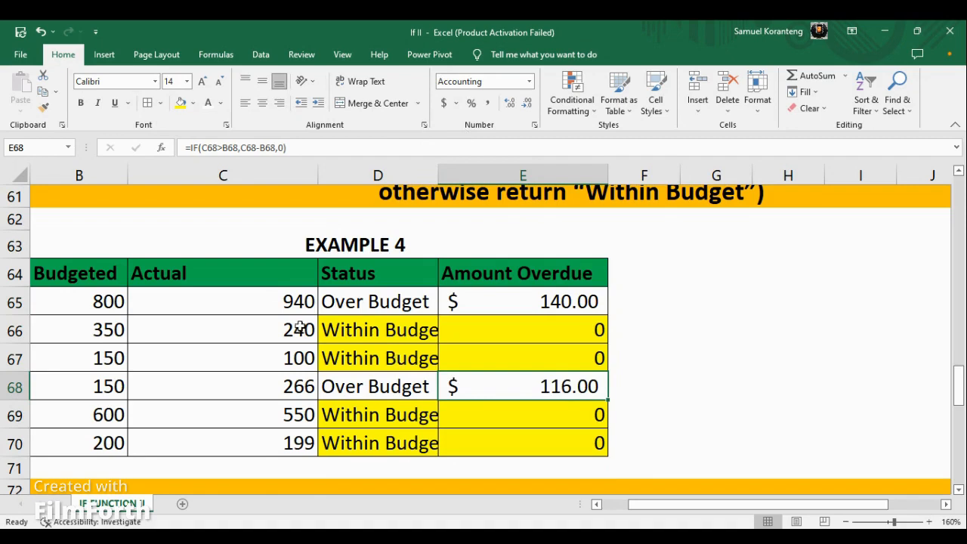
# Format the Actual amounts in C65:C70 as Currency after trying the Accounting format.
pyautogui.moveTo(296, 302); pyautogui.dragTo(284, 445)
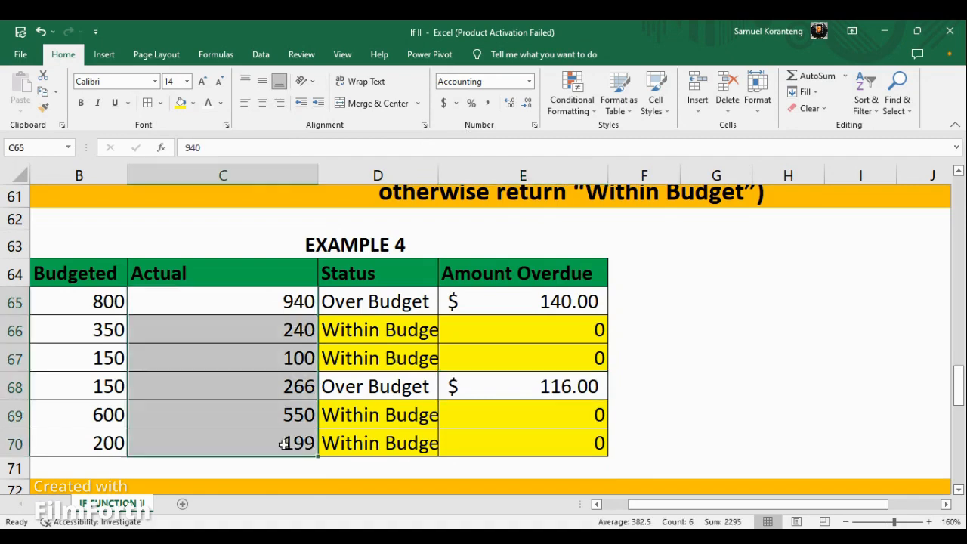
pyautogui.click(445, 102)
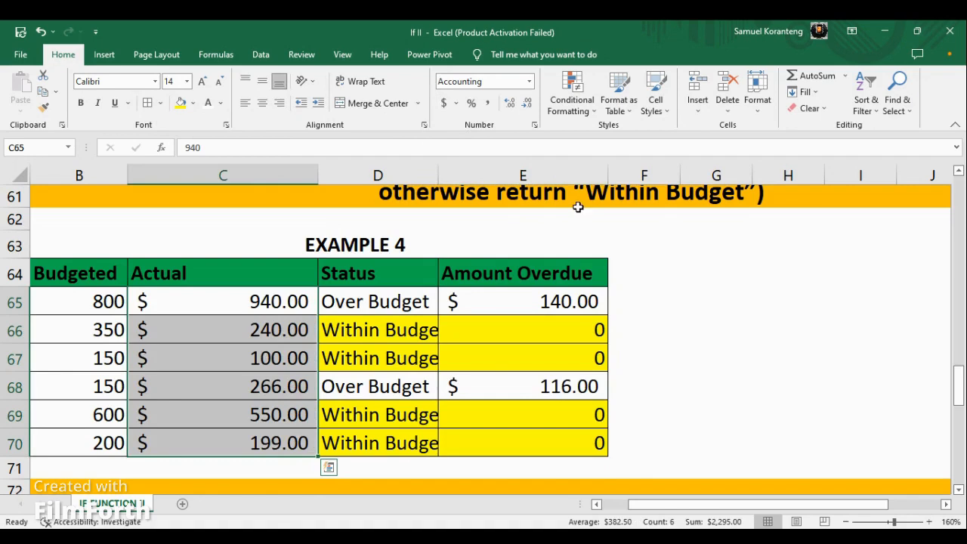
pyautogui.click(530, 82)
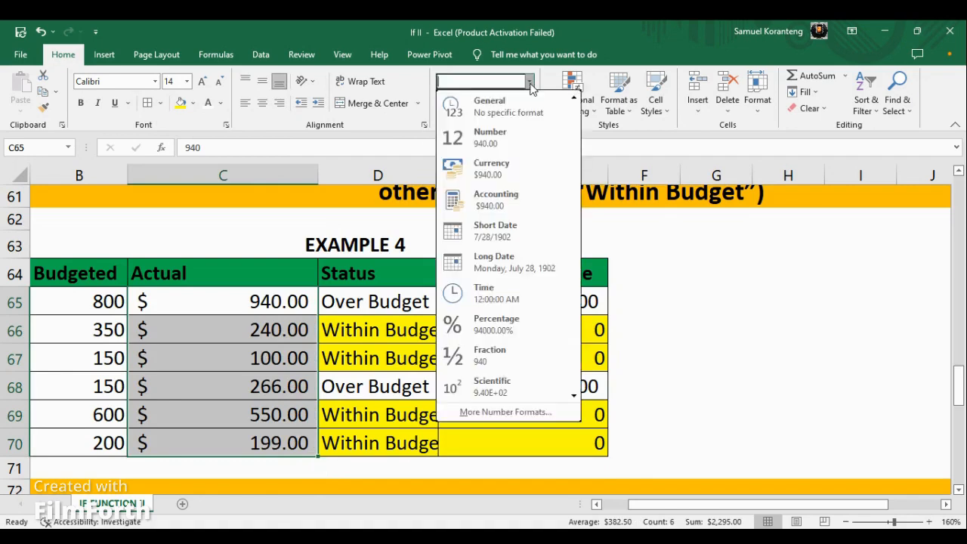
pyautogui.click(491, 168)
# Format the Budgeted amounts in B65:B70 as Currency and deselect the range.
pyautogui.click(98, 302)
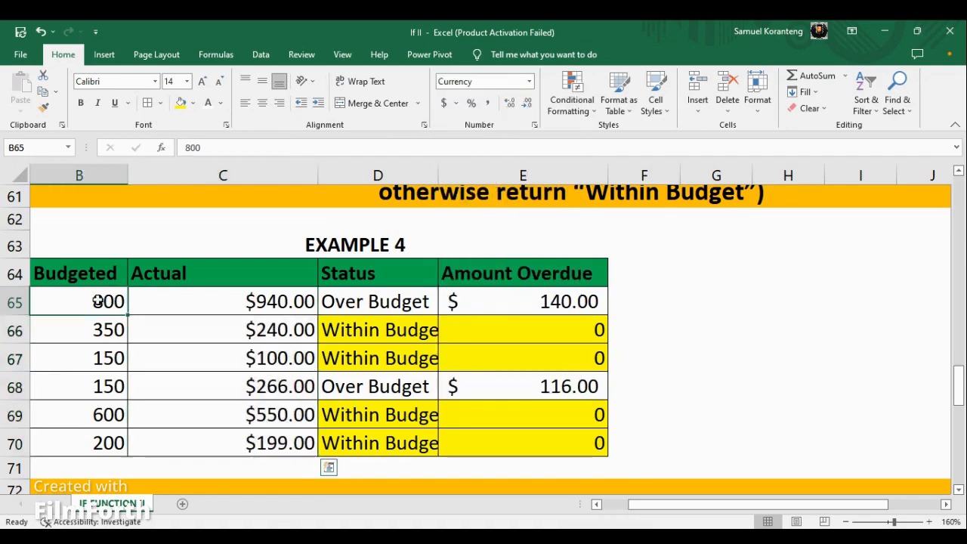
pyautogui.moveTo(99, 301); pyautogui.dragTo(112, 438)
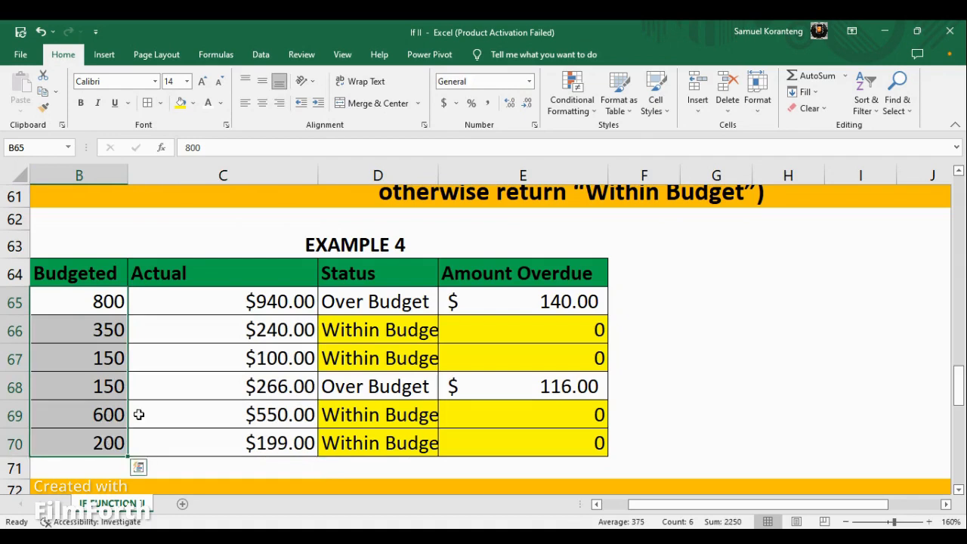
pyautogui.click(529, 81)
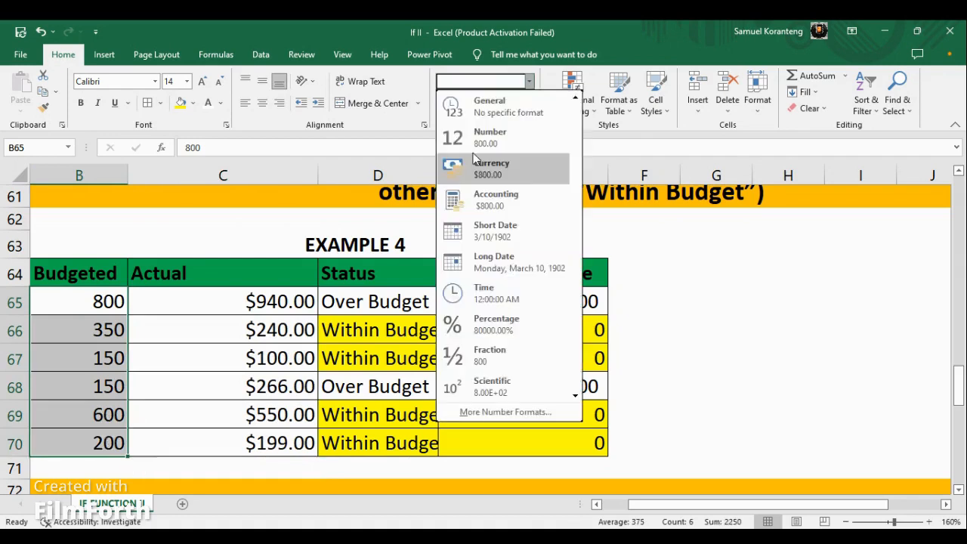
pyautogui.click(493, 168)
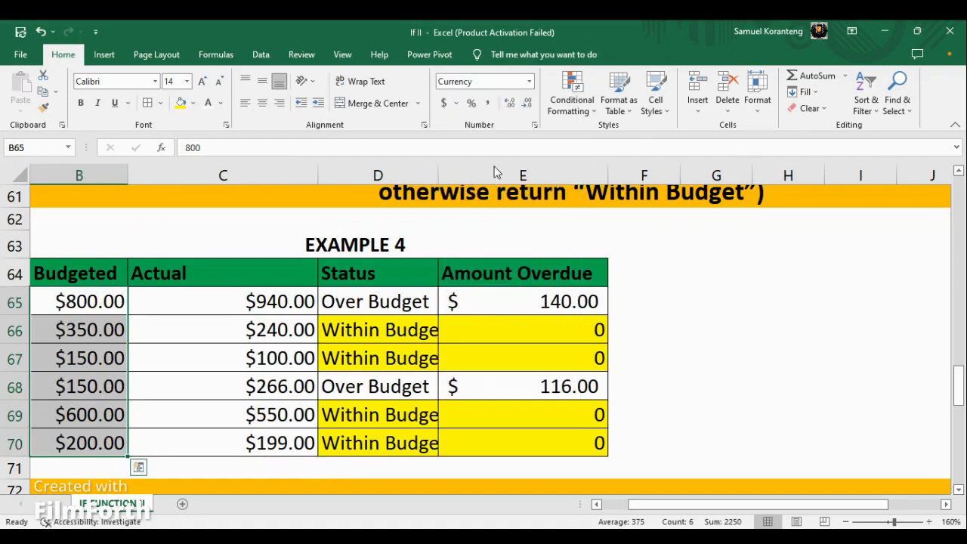
pyautogui.click(674, 356)
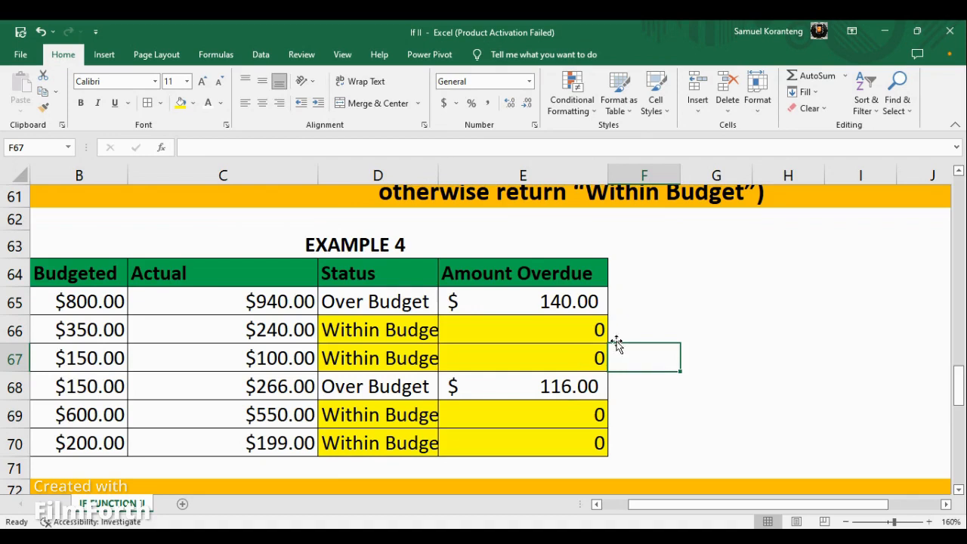
# Review the explanation of the Example 4 IF formula and the item cost table below it.
pyautogui.scroll(-2, 584, 392)
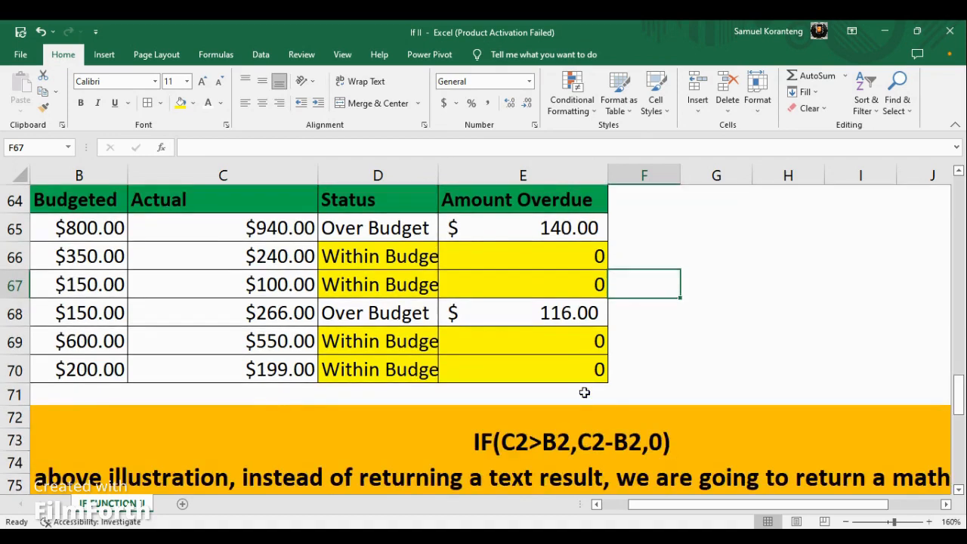
pyautogui.scroll(-3, 584, 392)
pyautogui.scroll(1, 584, 391)
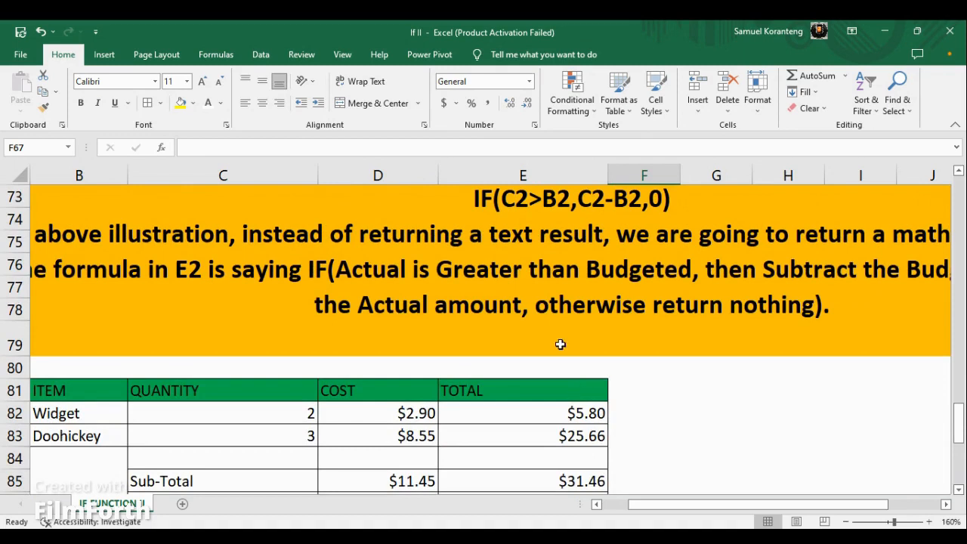
pyautogui.keyDown('ctrl'); pyautogui.scroll(-1, 557, 318); pyautogui.keyUp('ctrl')
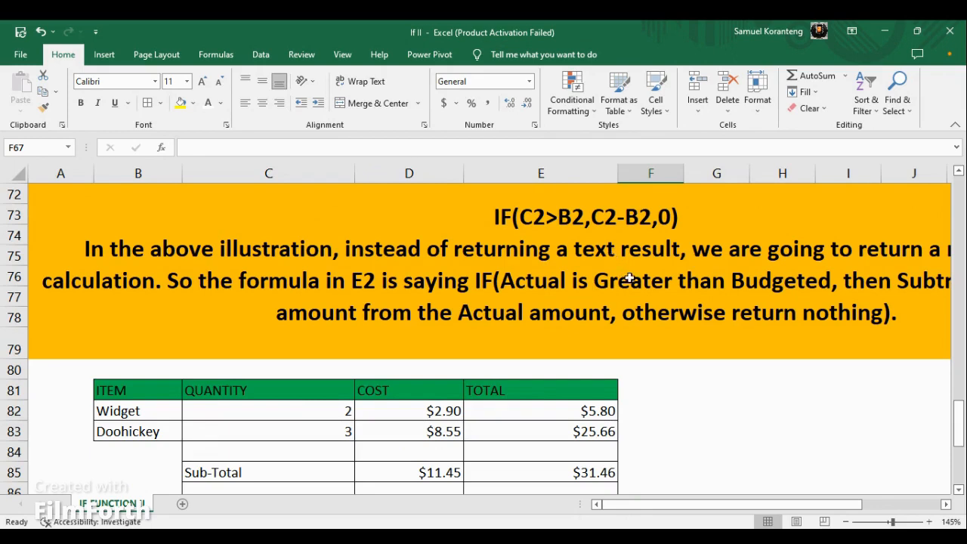
# Review the item cost table in rows 81 to 89 and the explanation of its sales tax IF formula.
pyautogui.scroll(-4, 630, 278)
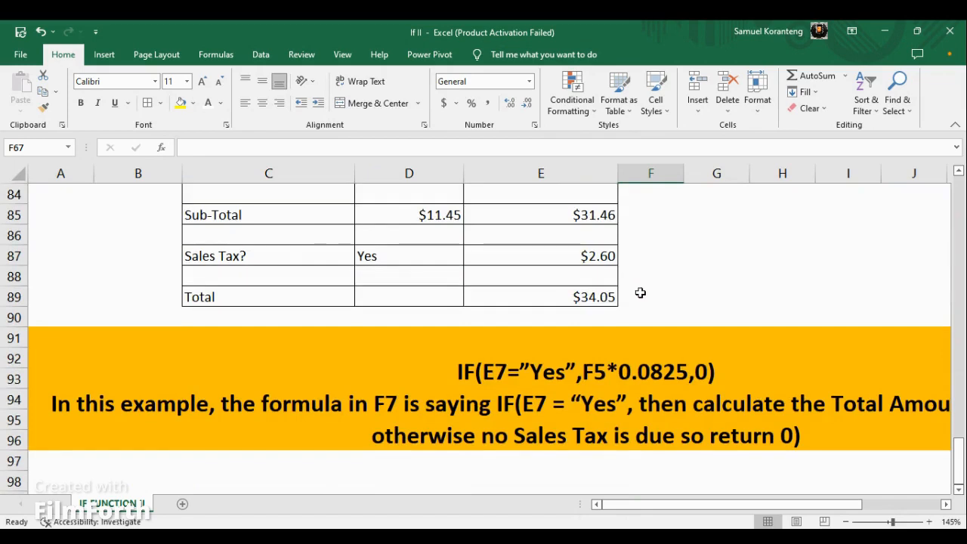
pyautogui.scroll(1, 639, 292)
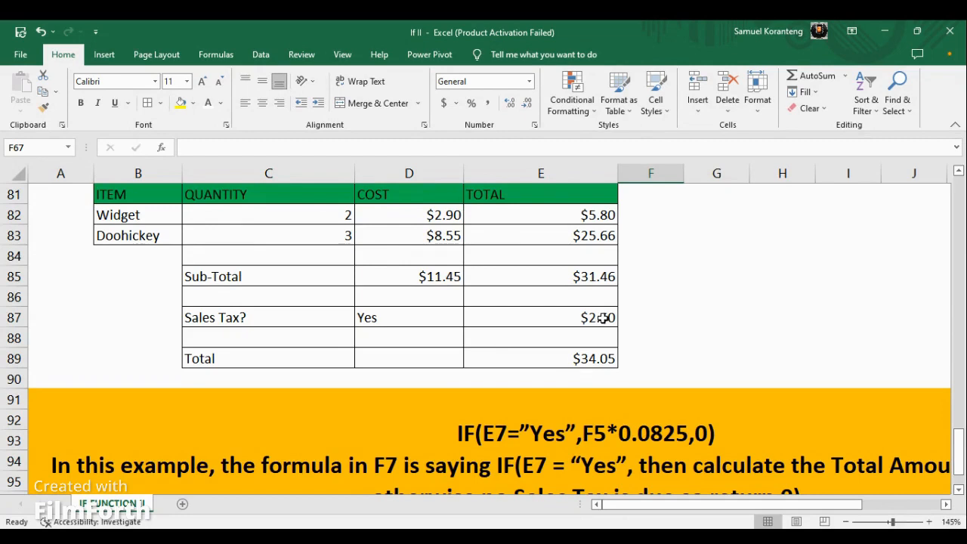
pyautogui.scroll(1, 601, 319)
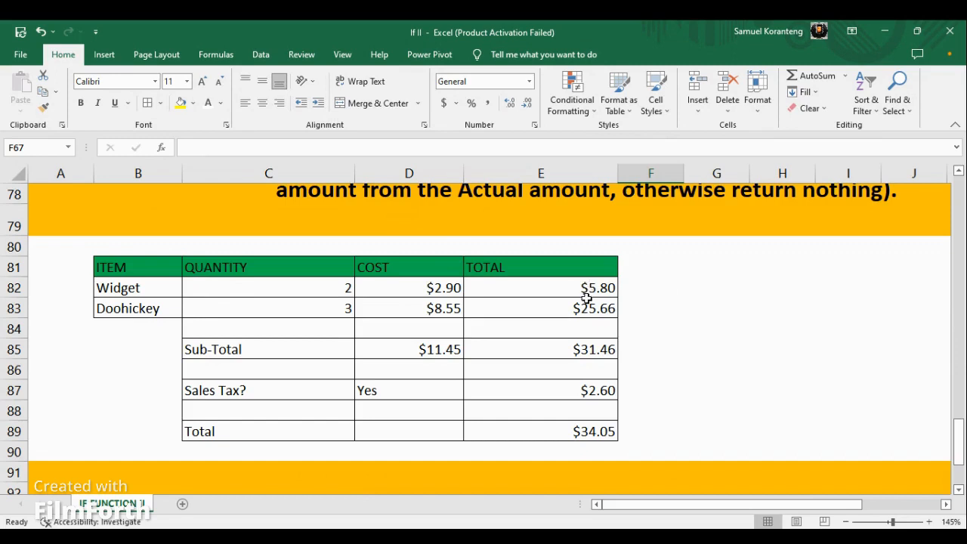
pyautogui.scroll(-1, 595, 329)
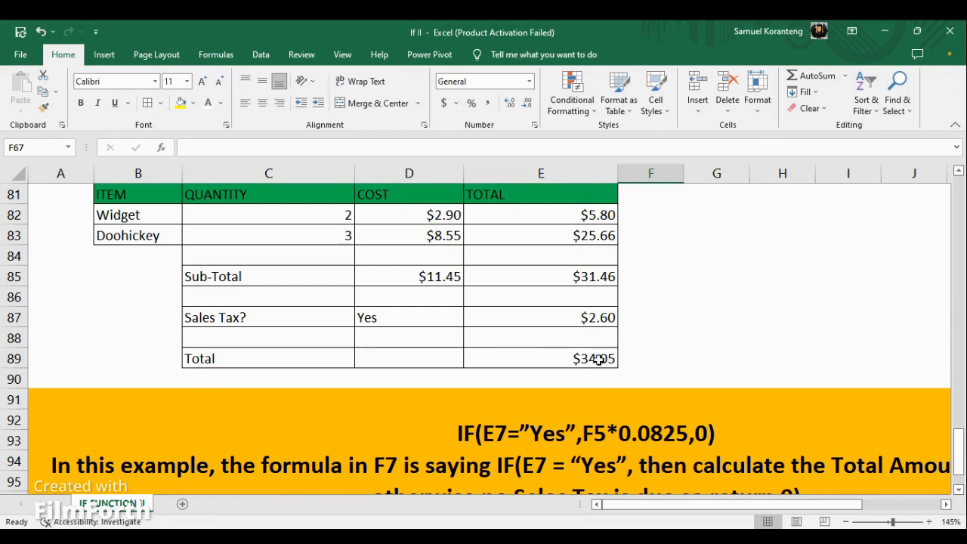
pyautogui.scroll(-2, 518, 445)
pyautogui.scroll(2, 334, 416)
pyautogui.scroll(1, 417, 410)
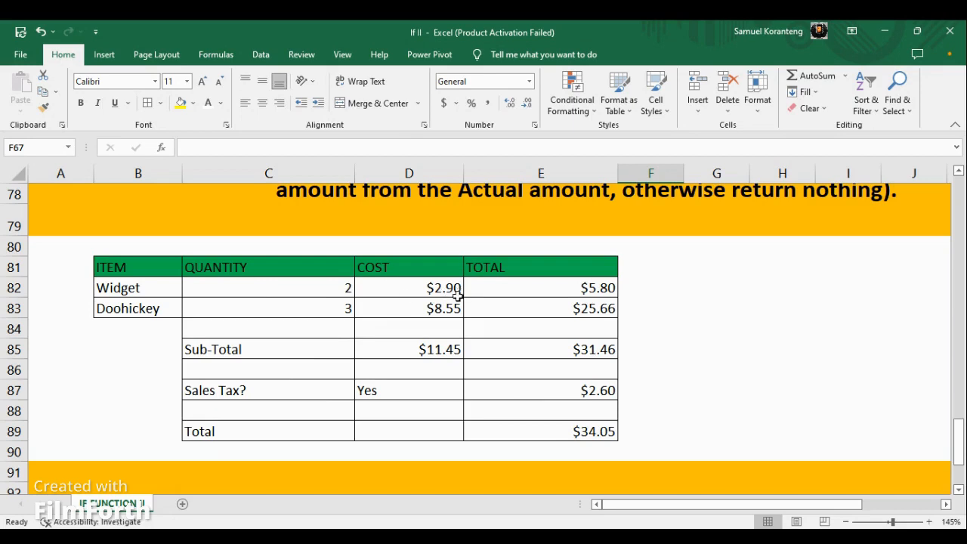
# Inspect the contents of E82, D83, the sub-totals in D85 and E85, and the Sales Tax cells D87 and E87.
pyautogui.click(601, 290)
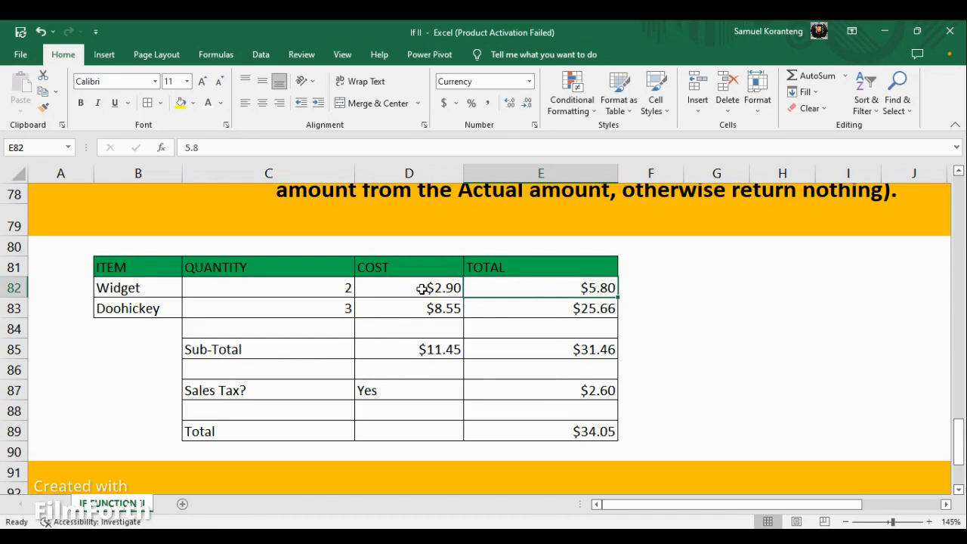
pyautogui.click(453, 311)
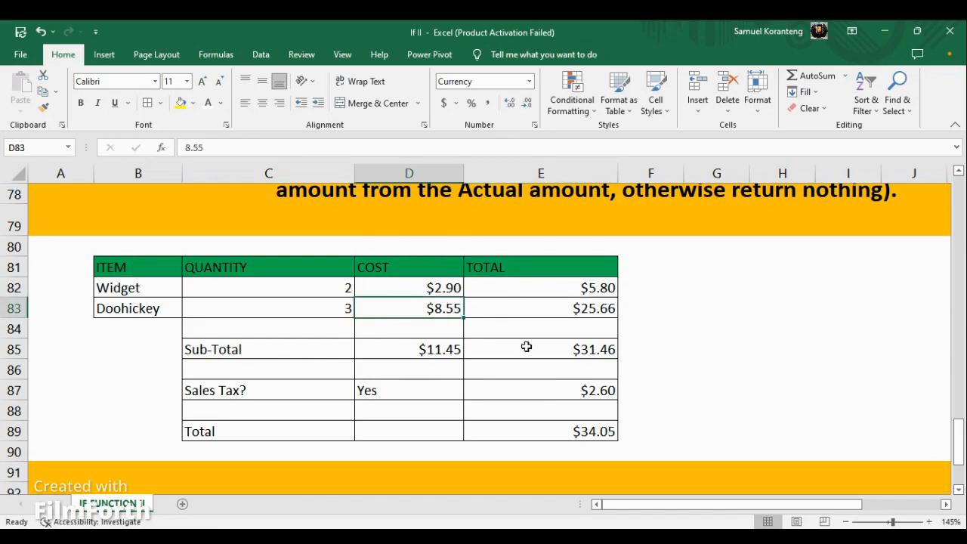
pyautogui.click(439, 353)
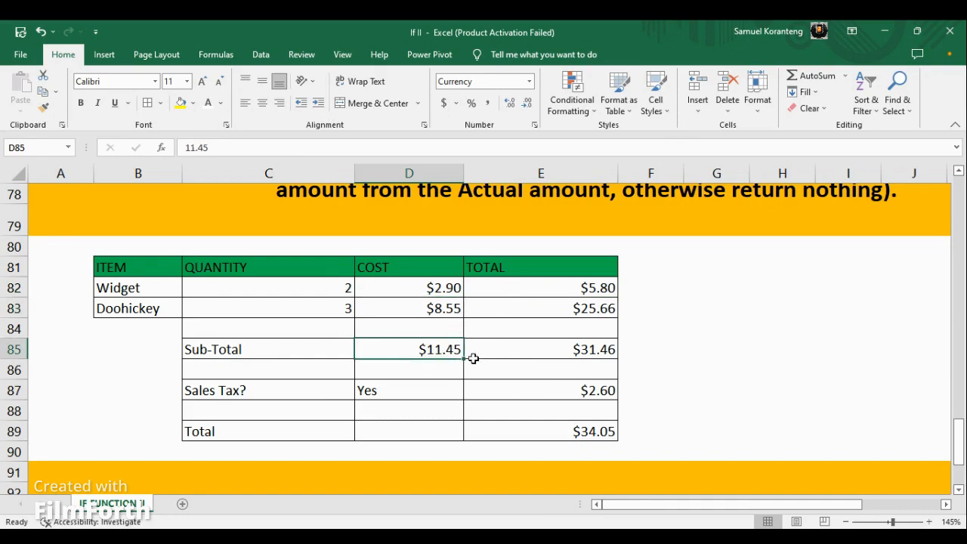
pyautogui.click(603, 354)
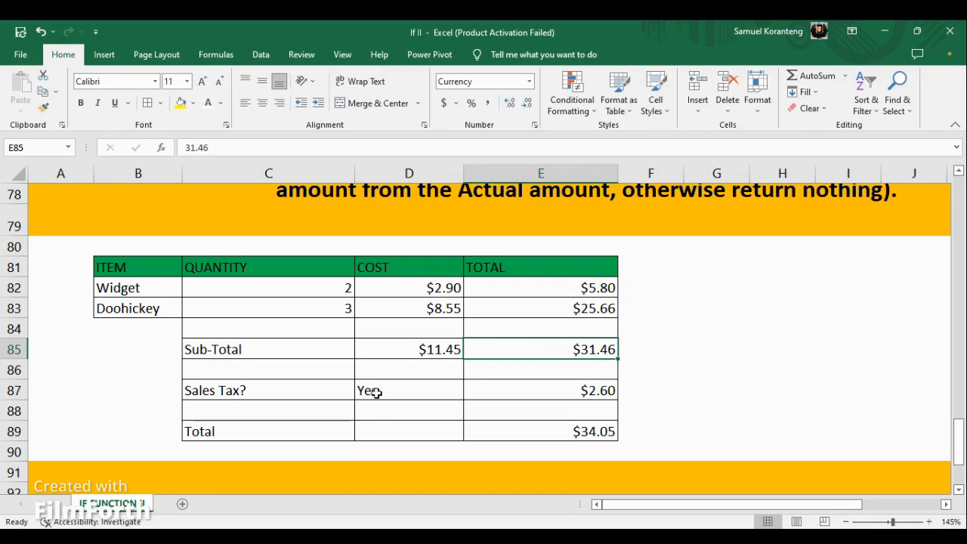
pyautogui.click(605, 390)
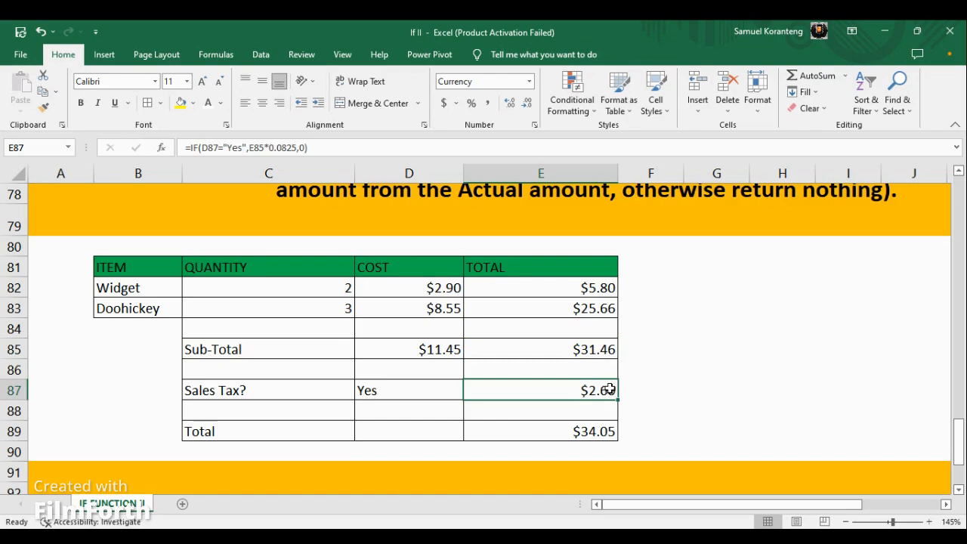
pyautogui.click(378, 391)
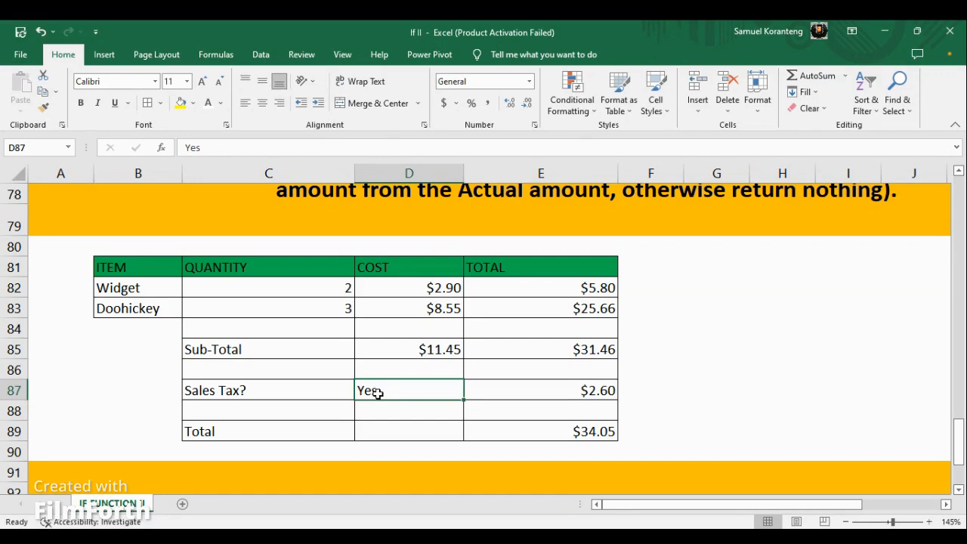
pyautogui.click(589, 390)
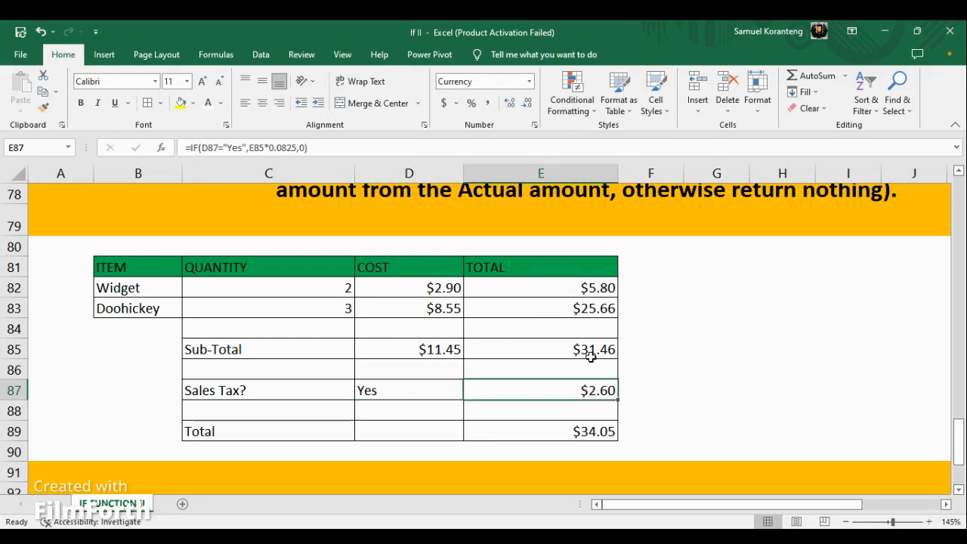
# Examine the parts of the sales tax IF formula in E87: the D87 reference, "Yes", the E85 reference and the 0.0825 rate.
pyautogui.doubleClick(602, 396)
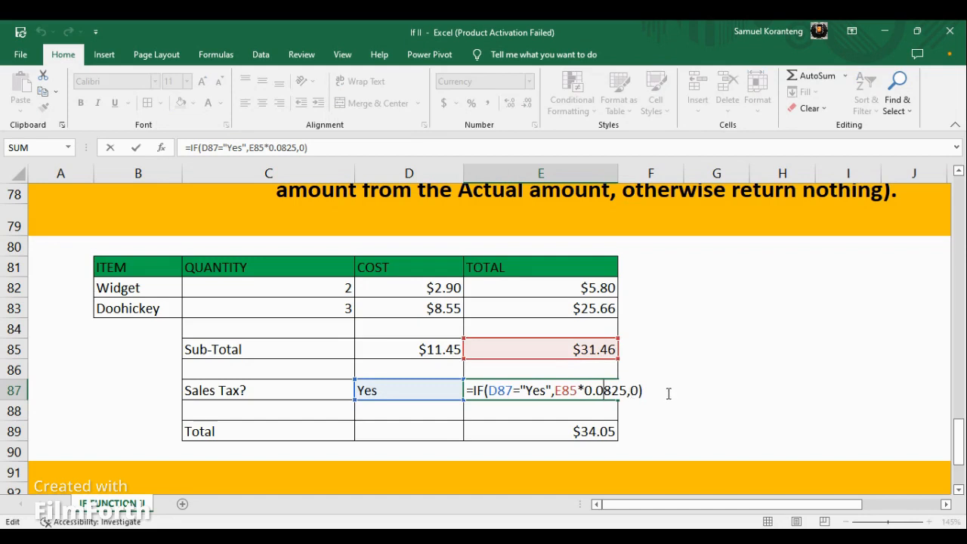
pyautogui.click(610, 389)
pyautogui.click(701, 394)
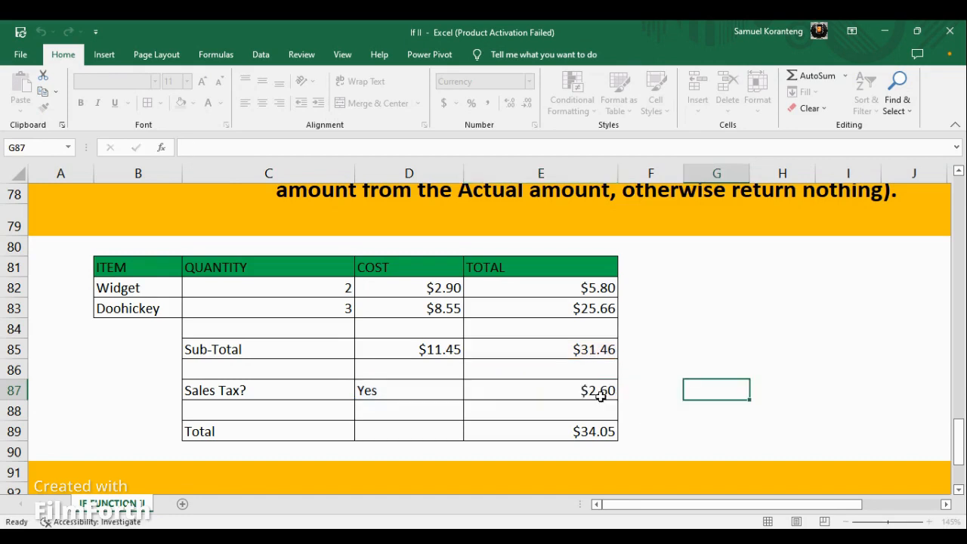
pyautogui.scroll(2, 599, 397)
pyautogui.click(623, 377)
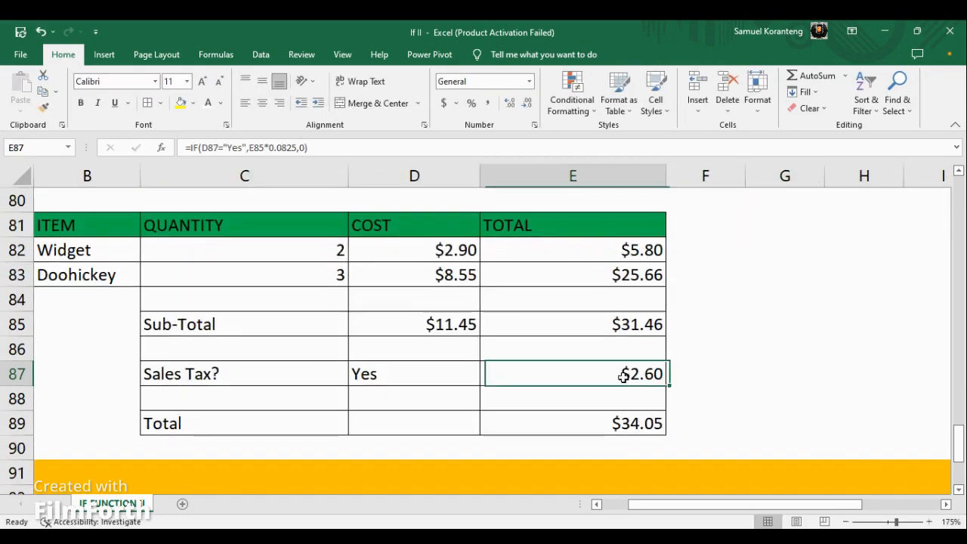
pyautogui.doubleClick(623, 377)
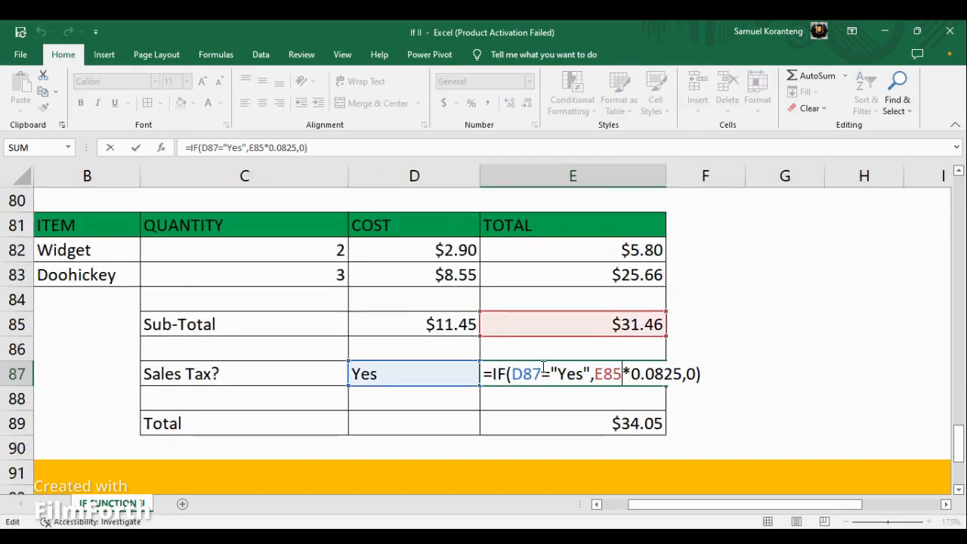
pyautogui.moveTo(542, 372); pyautogui.dragTo(513, 375)
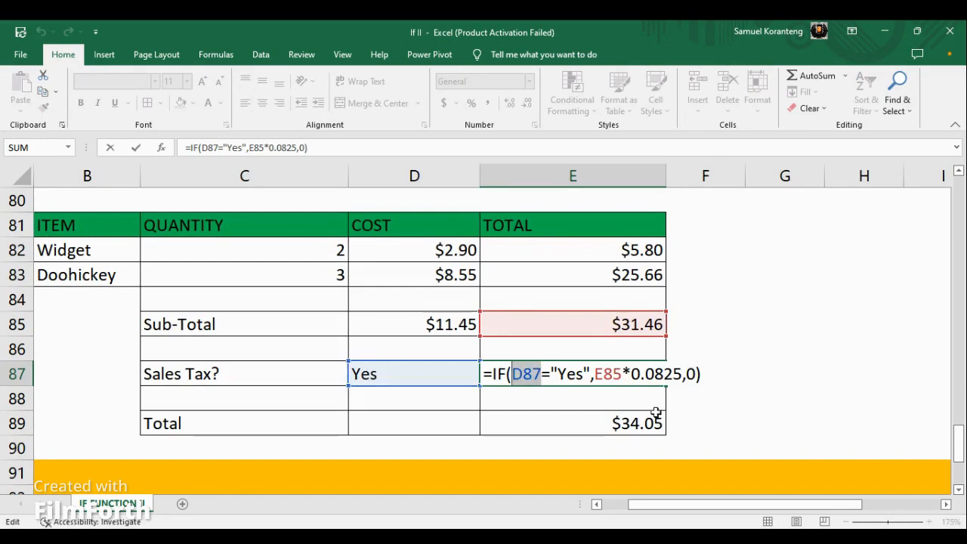
pyautogui.moveTo(586, 374); pyautogui.dragTo(557, 374)
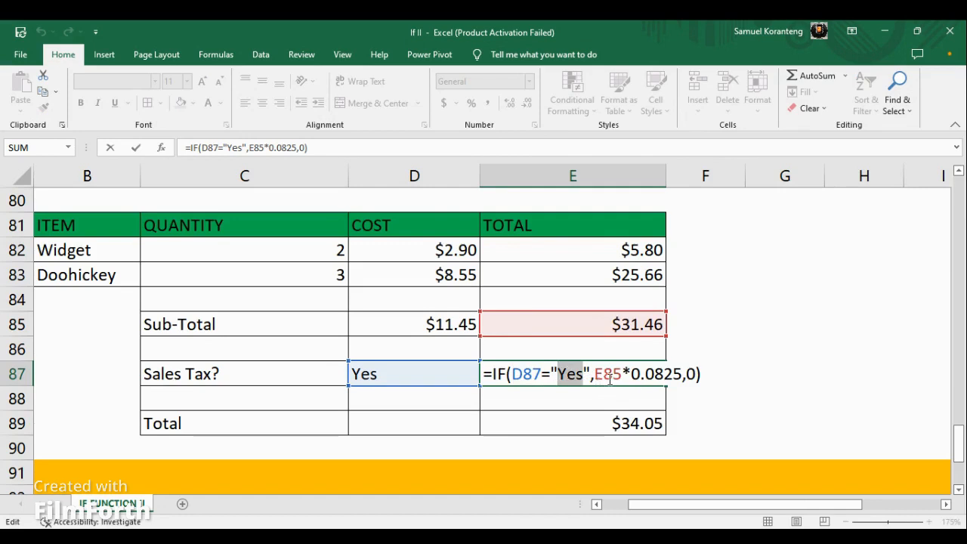
pyautogui.moveTo(613, 374); pyautogui.dragTo(594, 374)
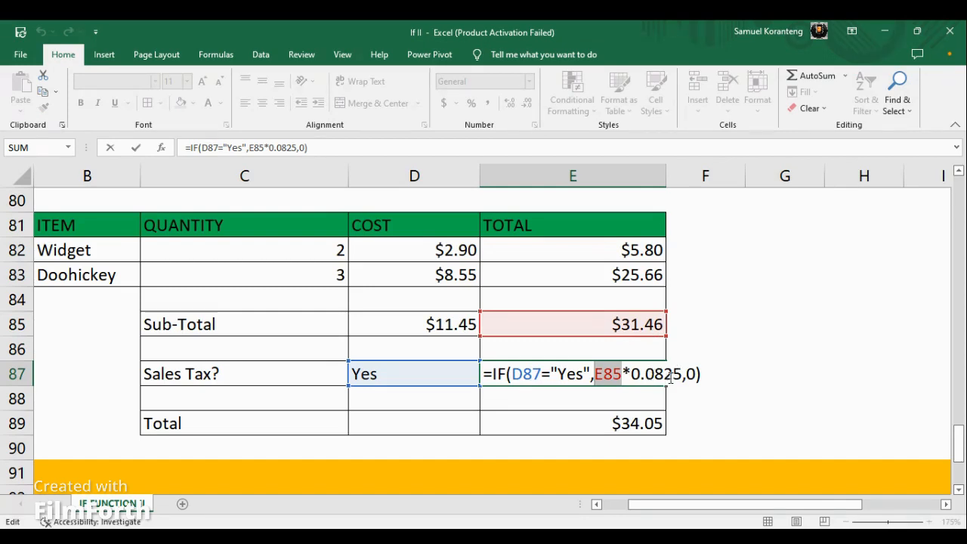
pyautogui.moveTo(631, 374); pyautogui.dragTo(678, 374)
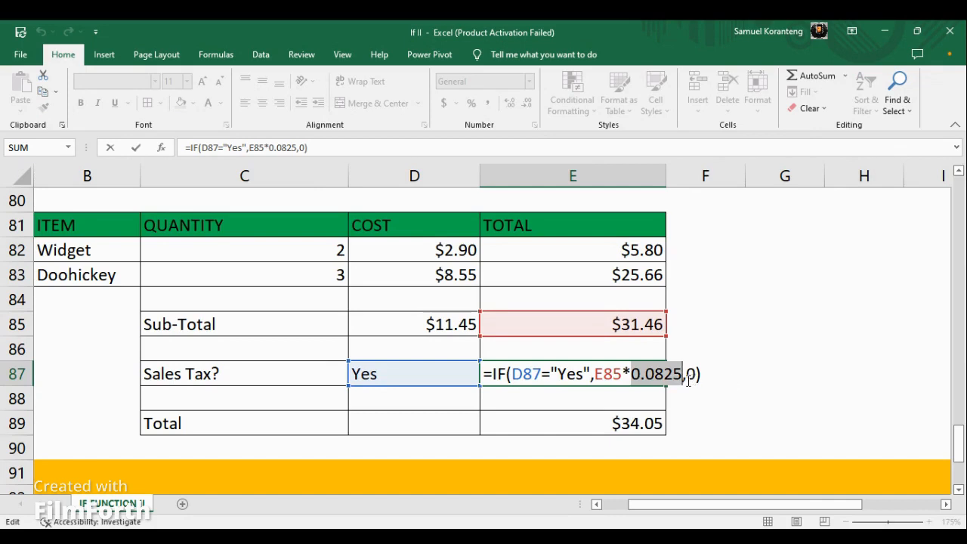
pyautogui.click(732, 380)
pyautogui.press('Return')
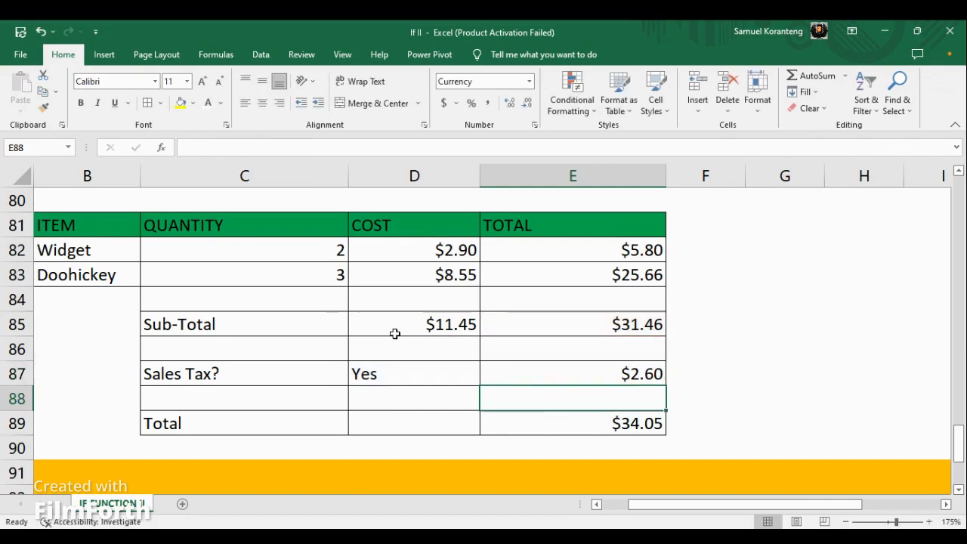
# Change the Sales Tax? answer in D87 to No.
pyautogui.click(377, 373)
pyautogui.doubleClick(378, 374)
pyautogui.press('BackSpace')
pyautogui.press('BackSpace')
pyautogui.press('BackSpace')
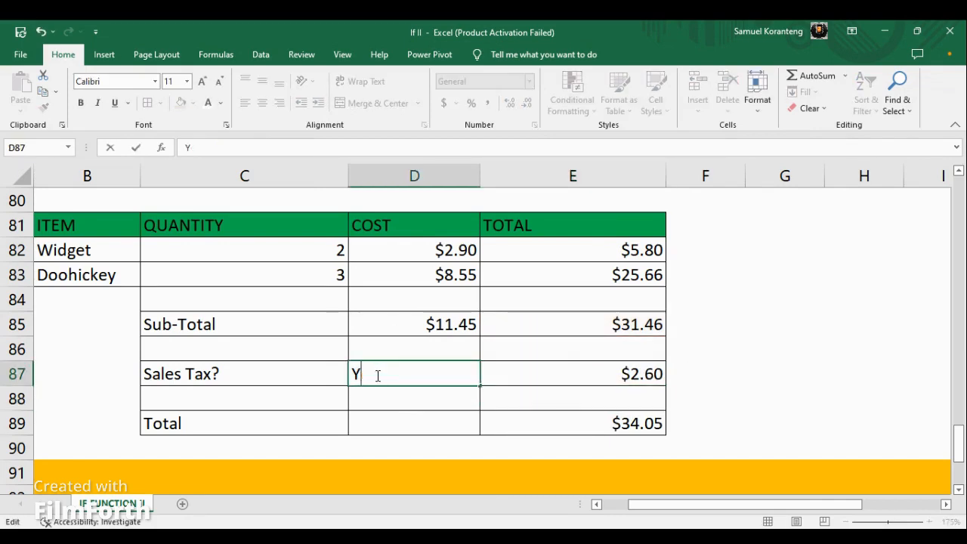
pyautogui.write('No')
pyautogui.press('Return')
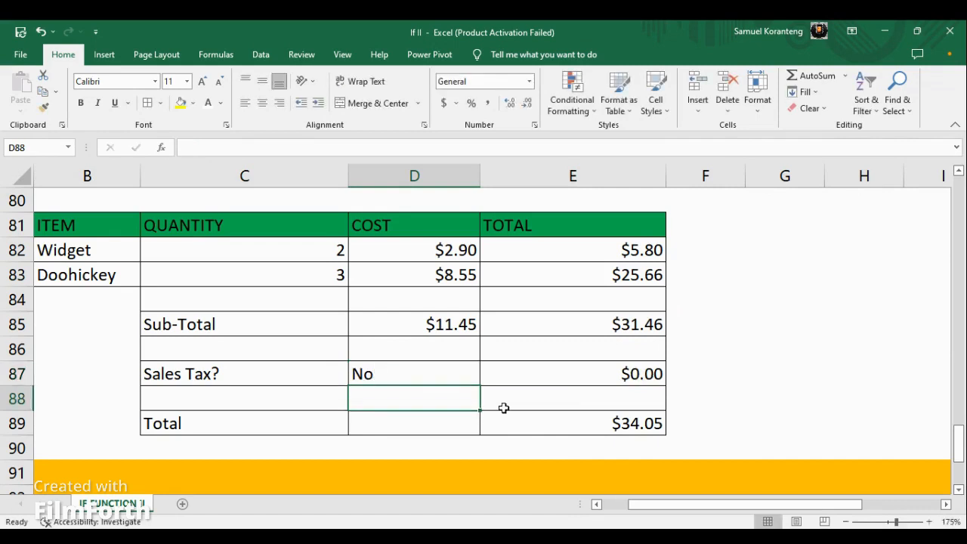
# Replace the fixed Total in E89 with the formula =E85+E87, adding the sub-total and the sales tax.
pyautogui.click(627, 425)
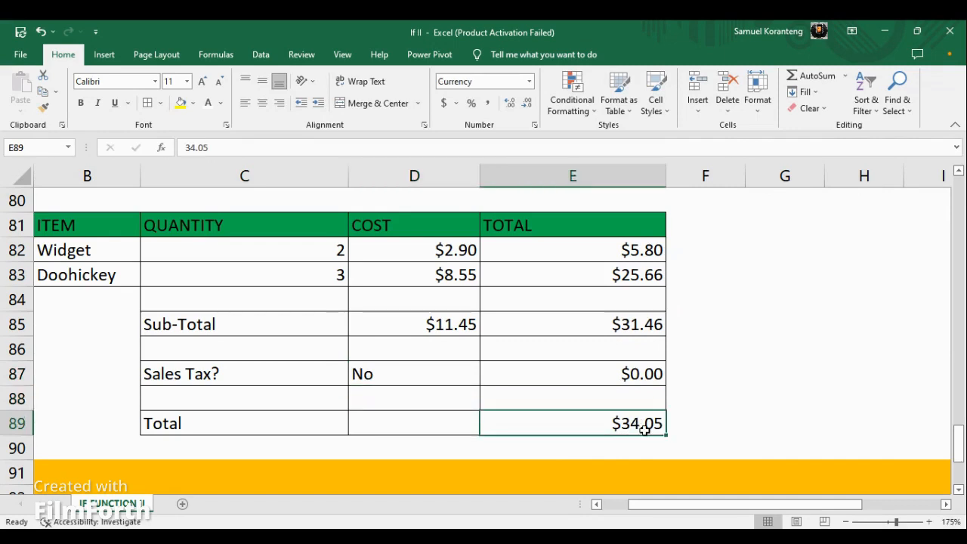
pyautogui.doubleClick(659, 423)
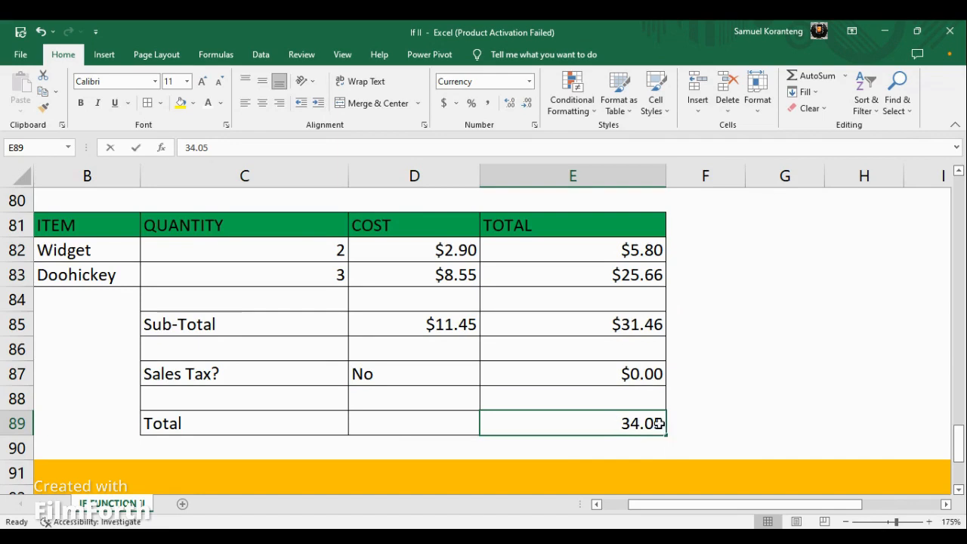
pyautogui.press('BackSpace')
pyautogui.press('BackSpace')
pyautogui.press('BackSpace')
pyautogui.press('BackSpace')
pyautogui.press('BackSpace')
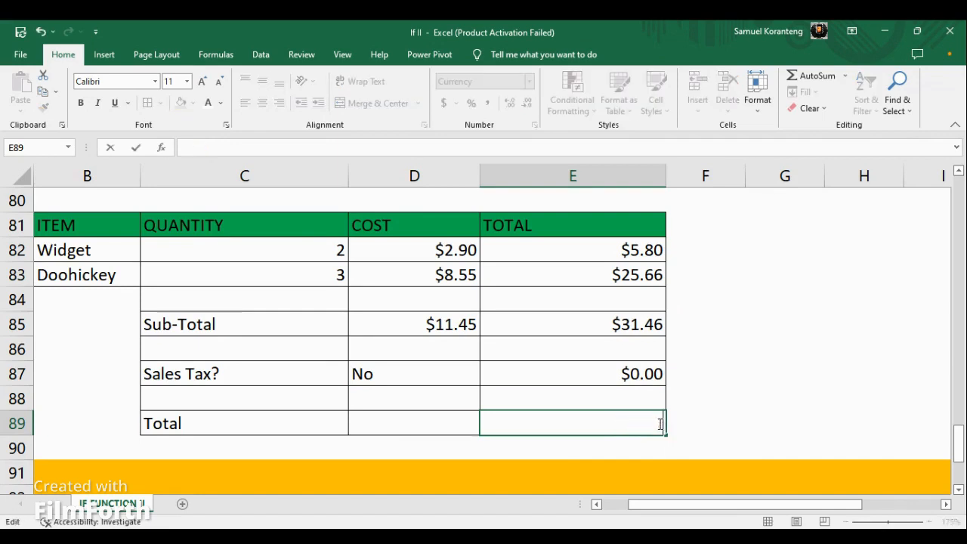
pyautogui.write('=')
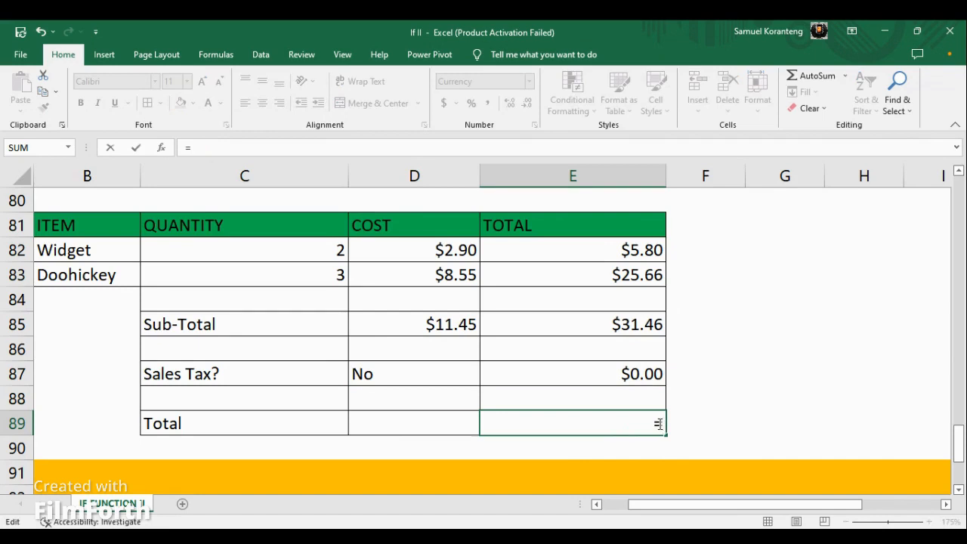
pyautogui.click(633, 325)
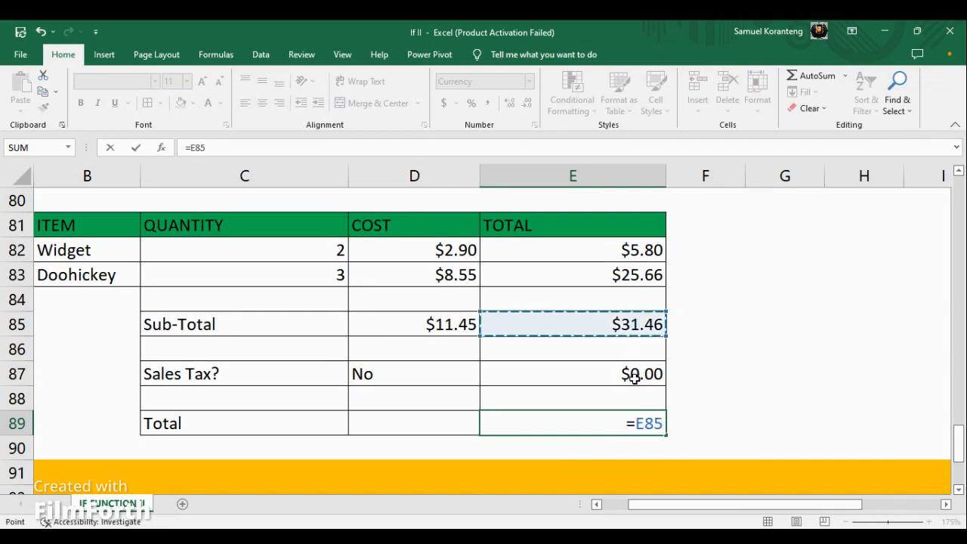
pyautogui.write('+')
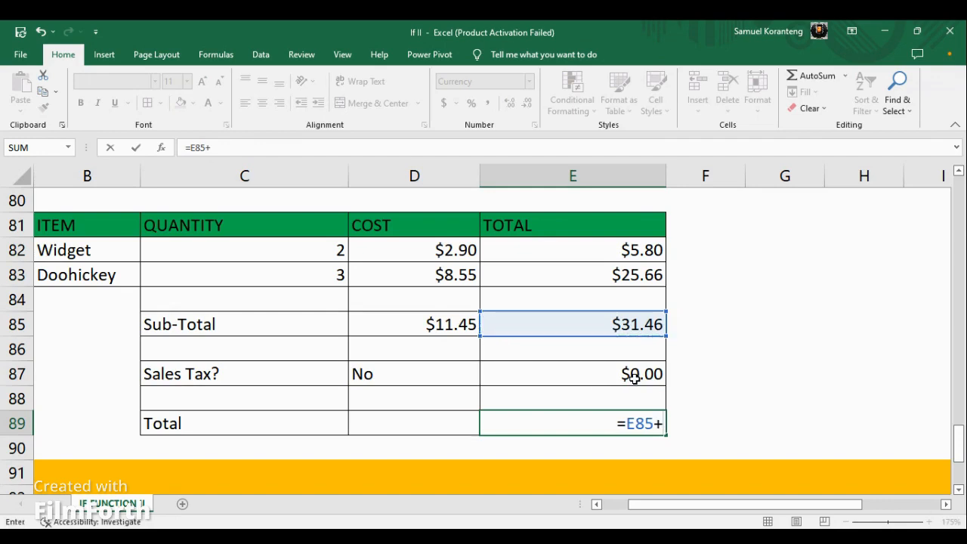
pyautogui.click(638, 376)
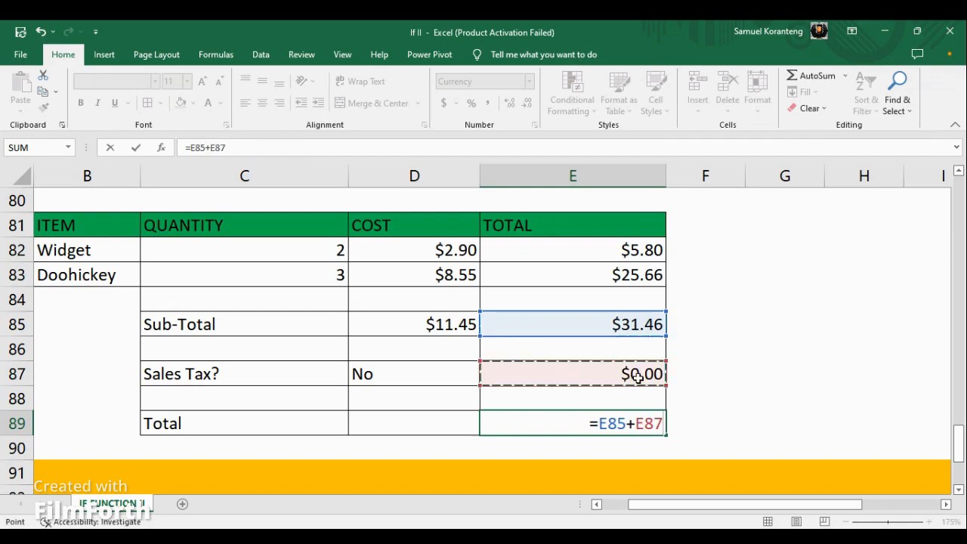
pyautogui.press('Return')
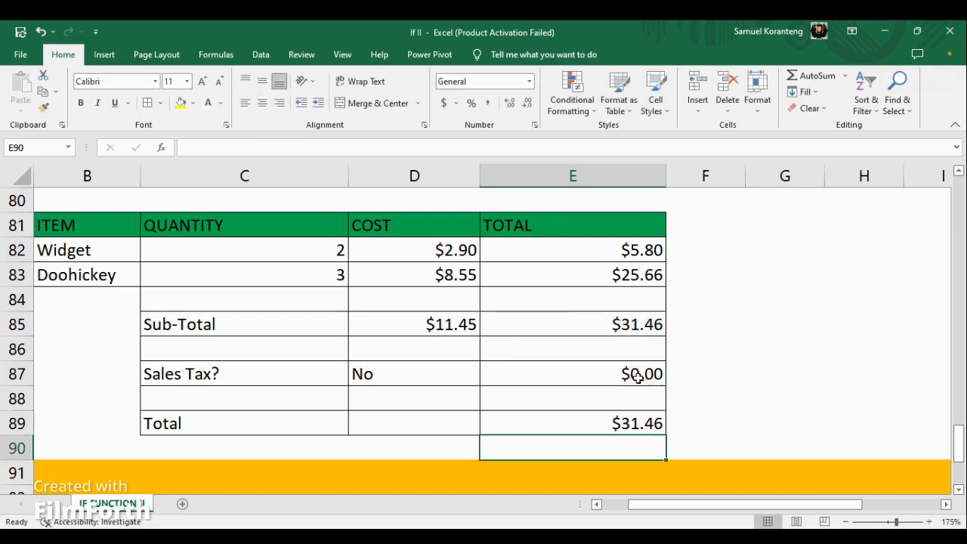
# Highlight the Total cell E89 with a yellow fill.
pyautogui.click(626, 434)
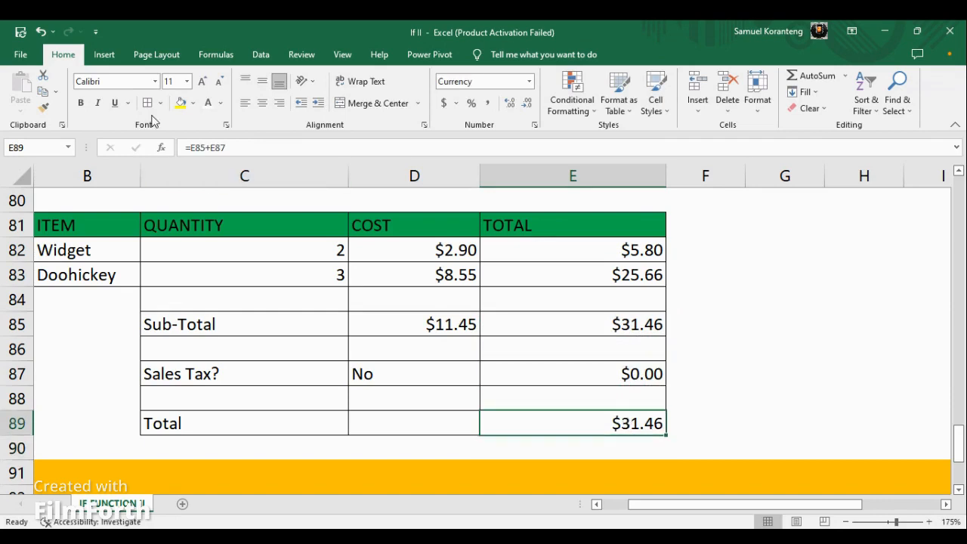
pyautogui.click(180, 103)
pyautogui.click(722, 403)
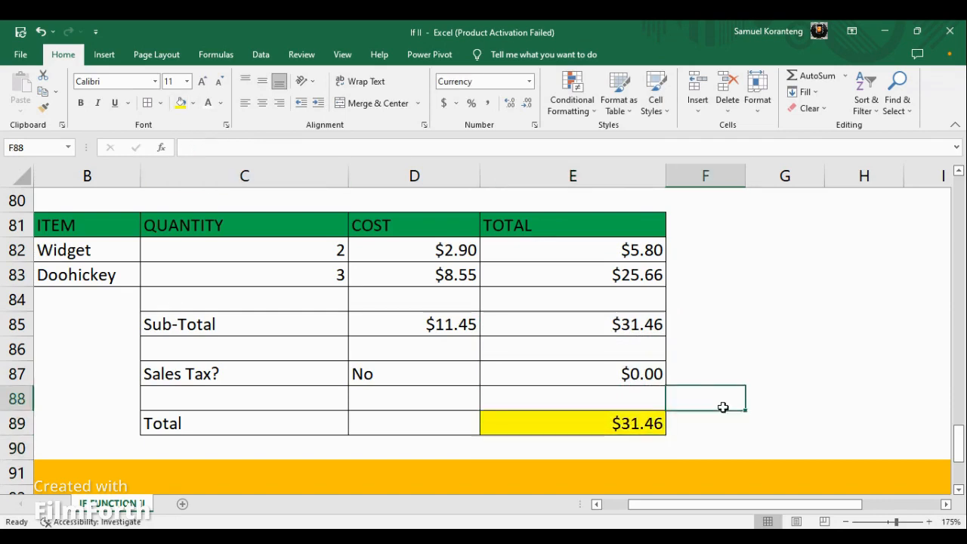
pyautogui.click(635, 424)
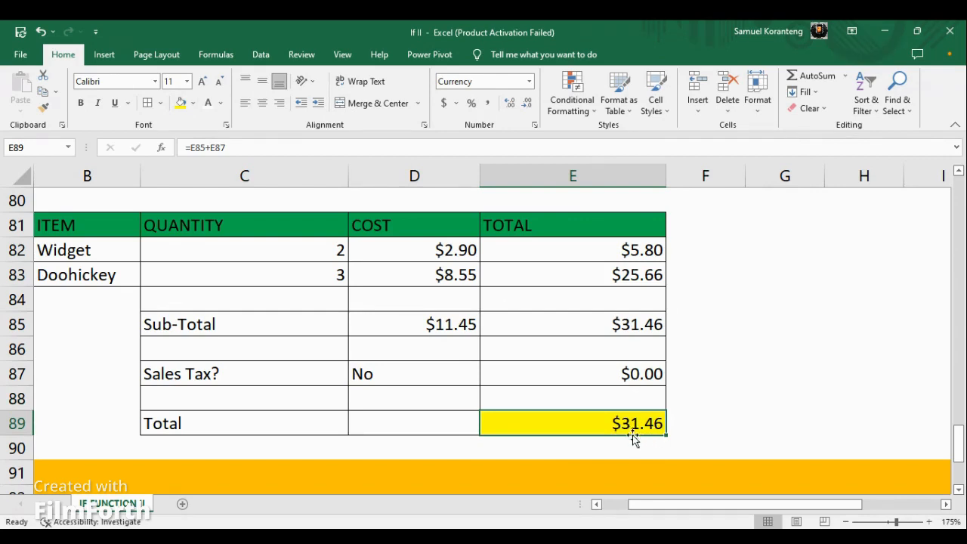
# Change the Sales Tax? answer in D87 to Yes.
pyautogui.click(429, 373)
pyautogui.doubleClick(408, 380)
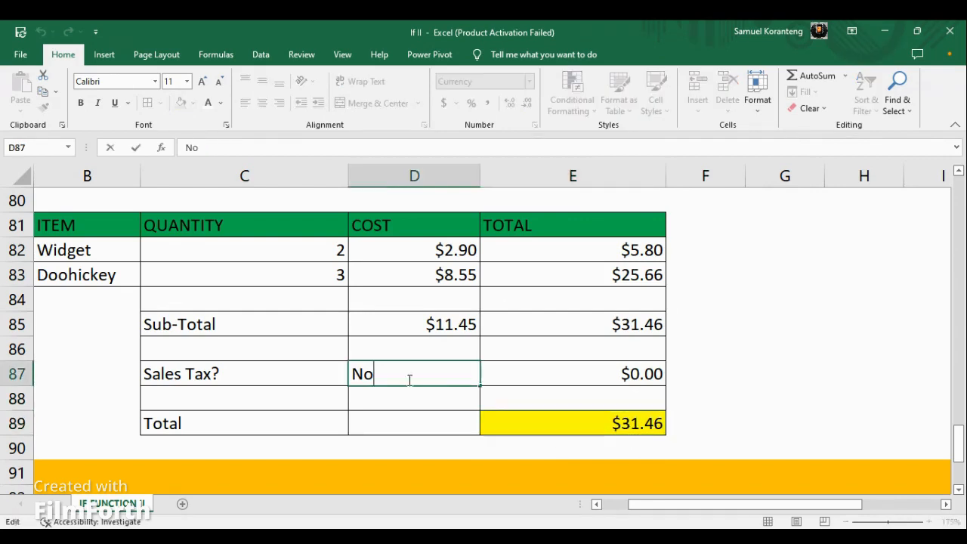
pyautogui.write('Yes')
pyautogui.press('Return')
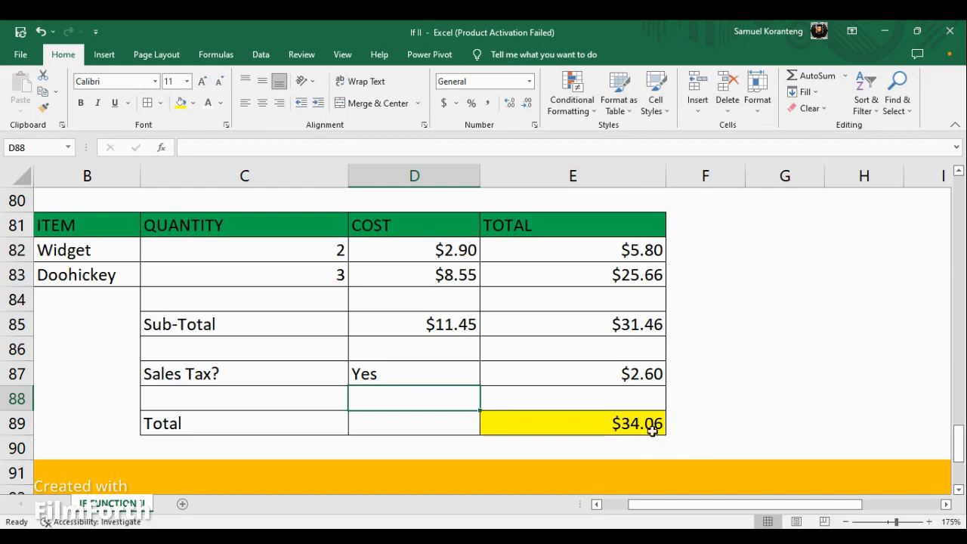
# Reduce the worksheet zoom to 100% and go back over the examples to the IF FUNCTION II introduction in the first rows.
pyautogui.scroll(-1, 672, 360)
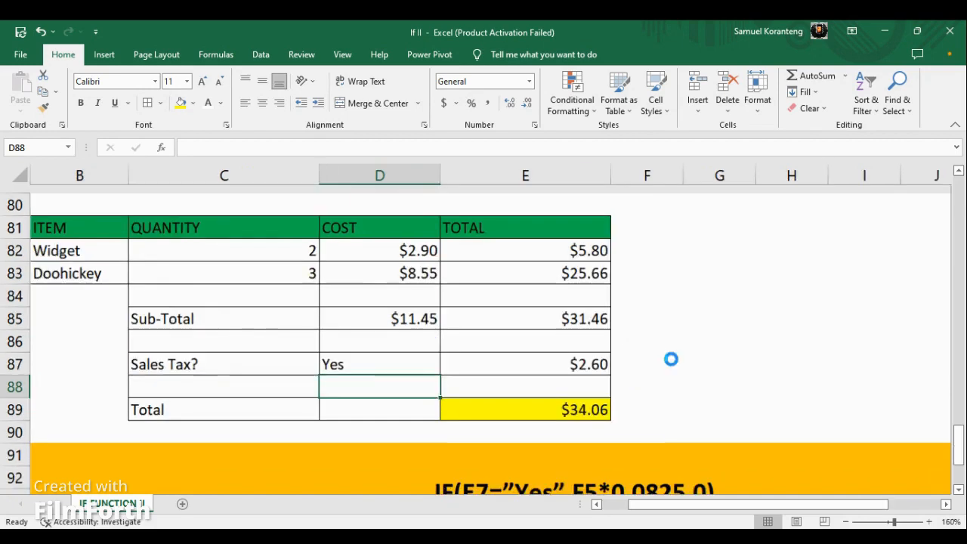
pyautogui.scroll(-1, 672, 361)
pyautogui.scroll(-1, 673, 357)
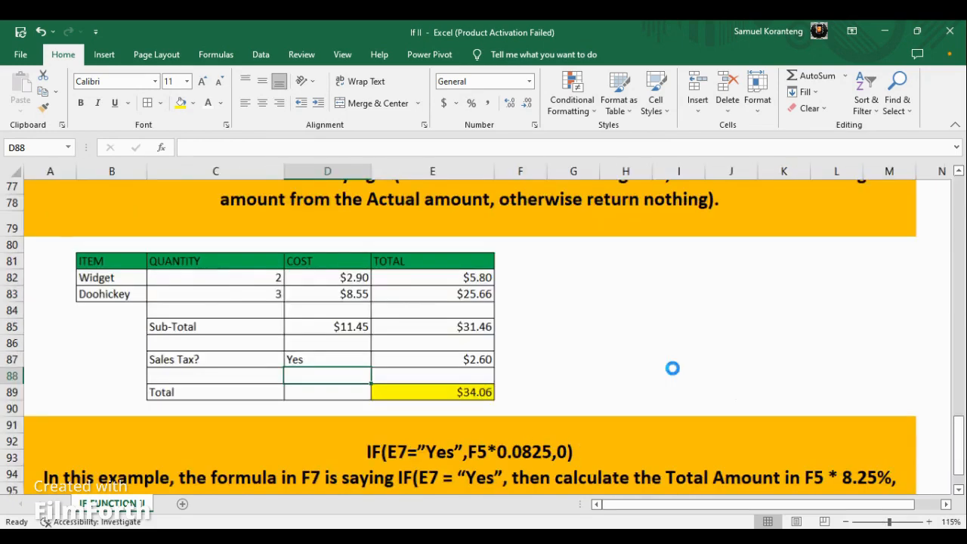
pyautogui.scroll(-1, 671, 363)
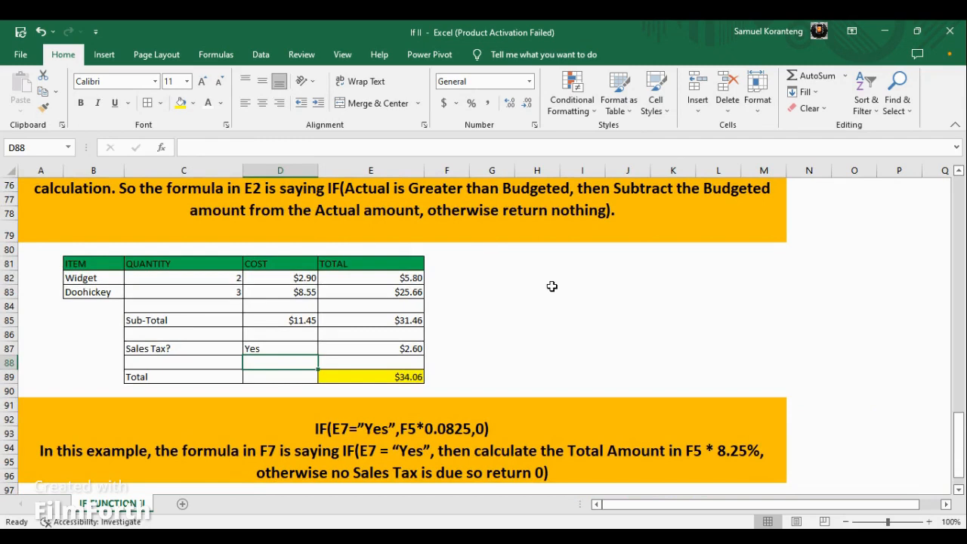
pyautogui.scroll(9, 555, 288)
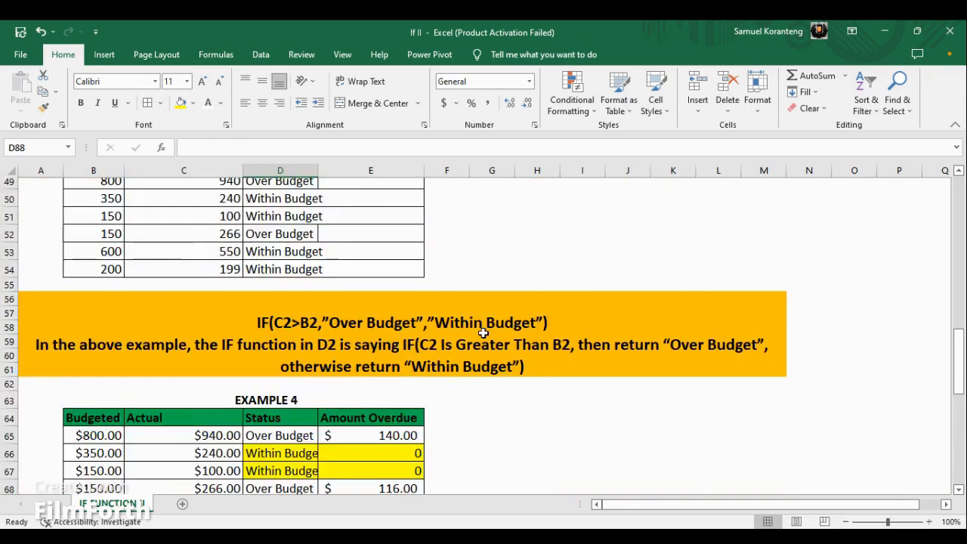
pyautogui.scroll(16, 483, 333)
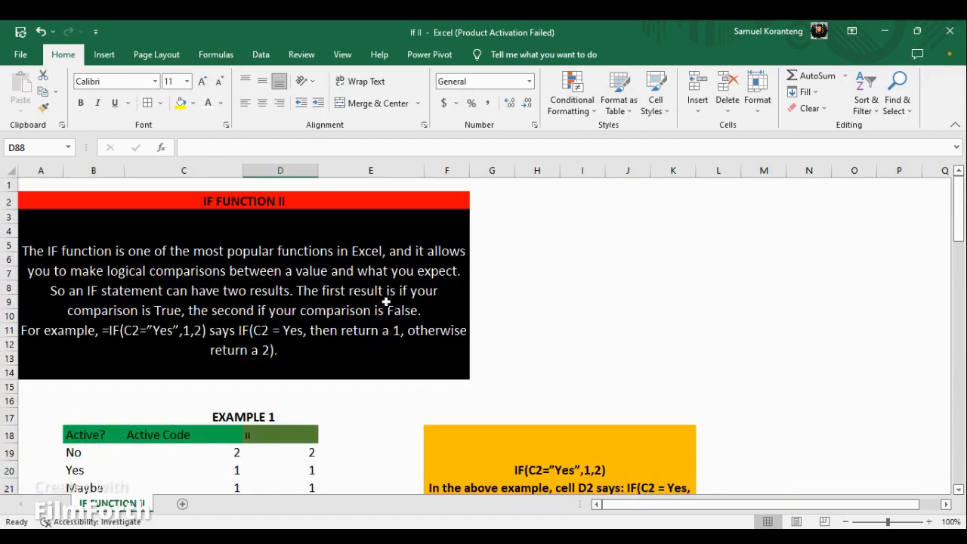